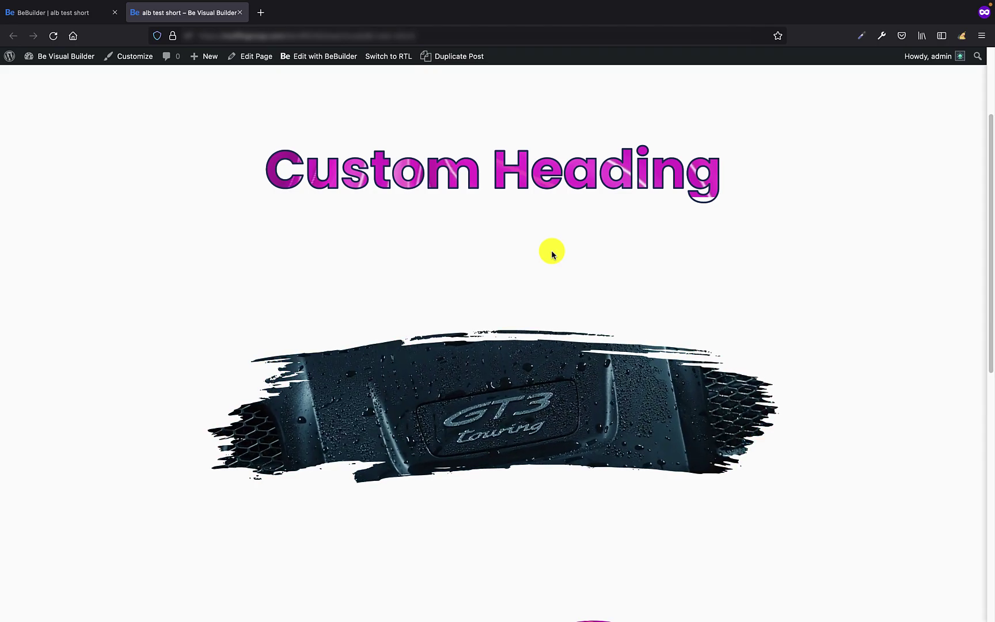
Step: Scroll the preview down to the MASK image, then return to the 'BeBuilder | alb test short' editor tab
scroll(551, 253, "down", 4)
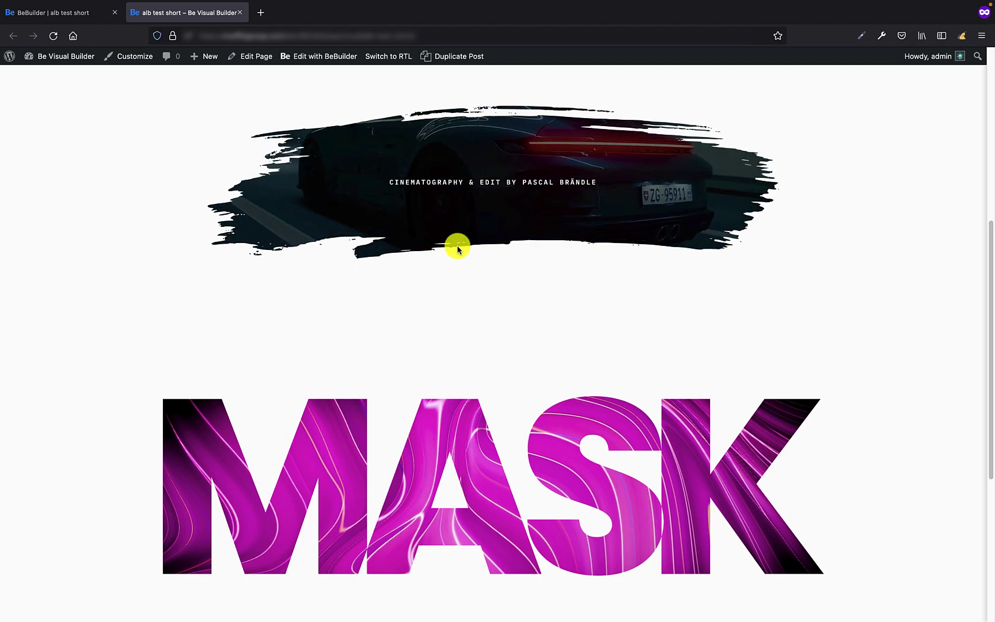
left_click(65, 16)
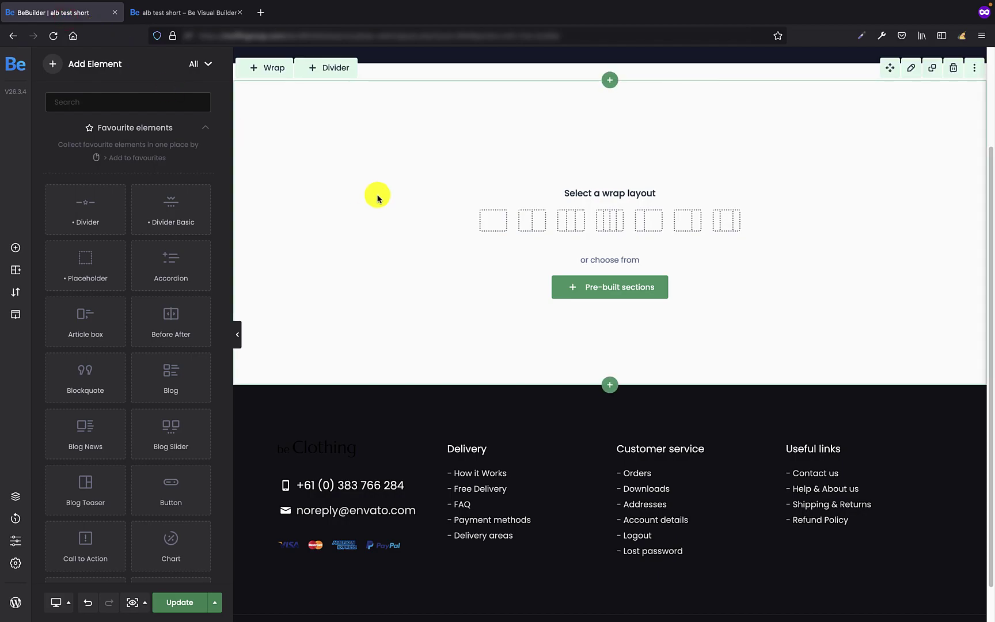
Step: Give the empty section a 1/1 wrap and drop a Heading element into it
left_click(492, 220)
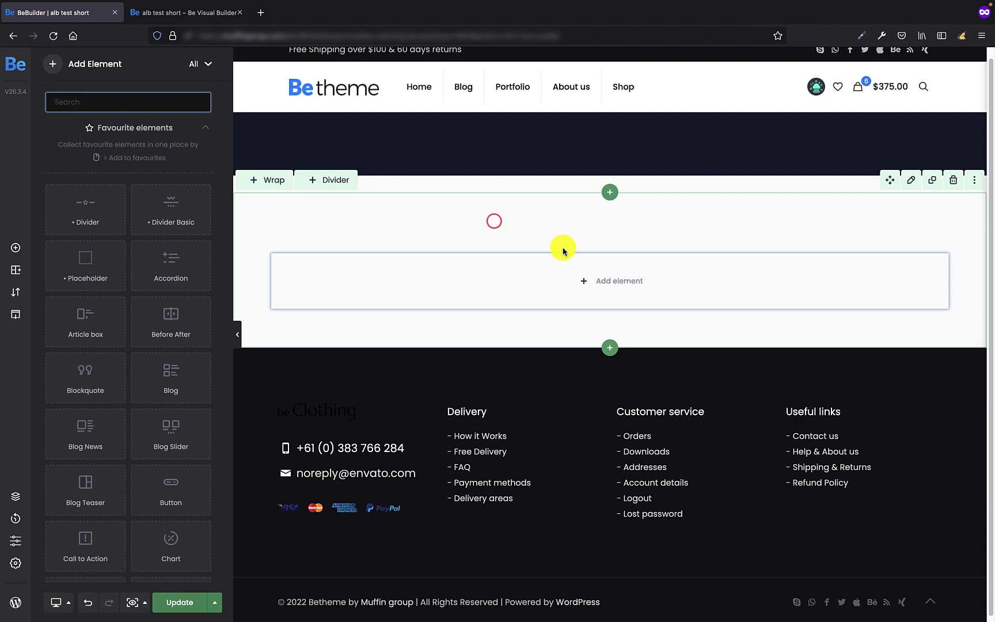
left_click(105, 101)
type("head")
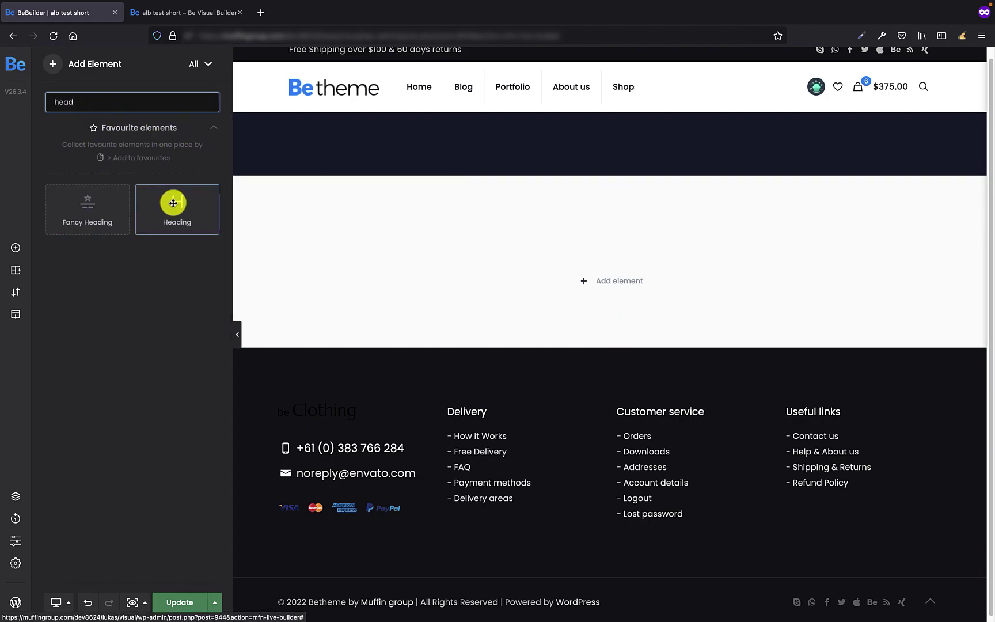
left_click_drag(175, 207, 529, 259)
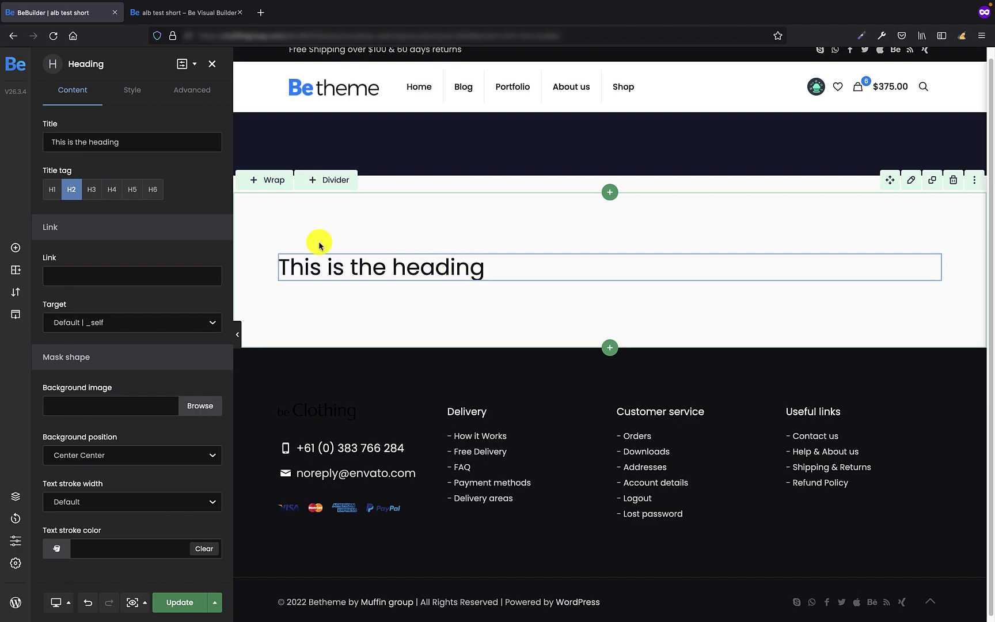
Step: Replace the heading's placeholder title with 'Custom Heading'
left_click(131, 146)
triple_click(131, 146)
type("Custom Heading")
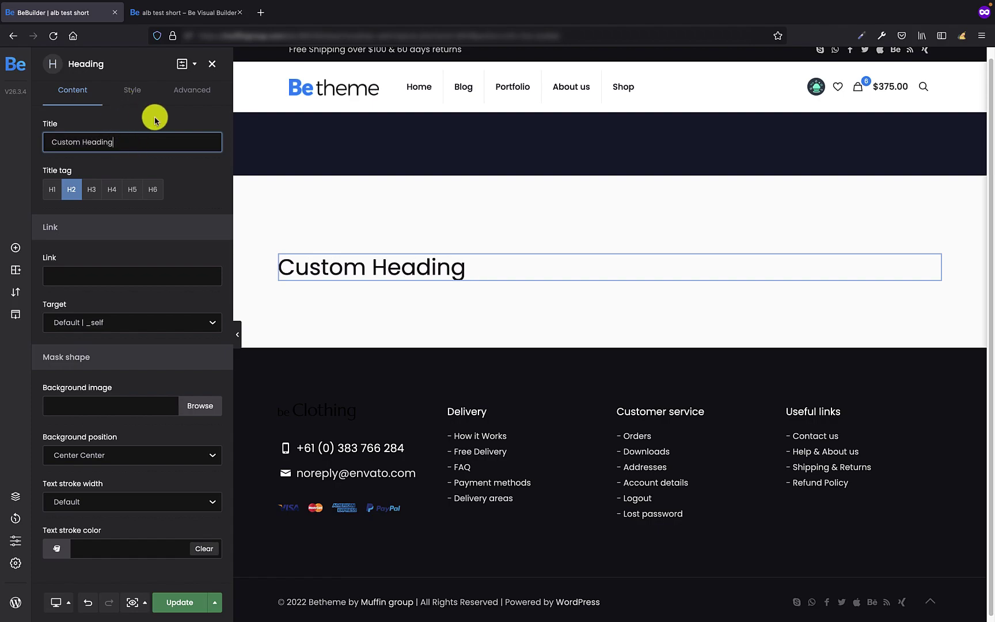
left_click(157, 115)
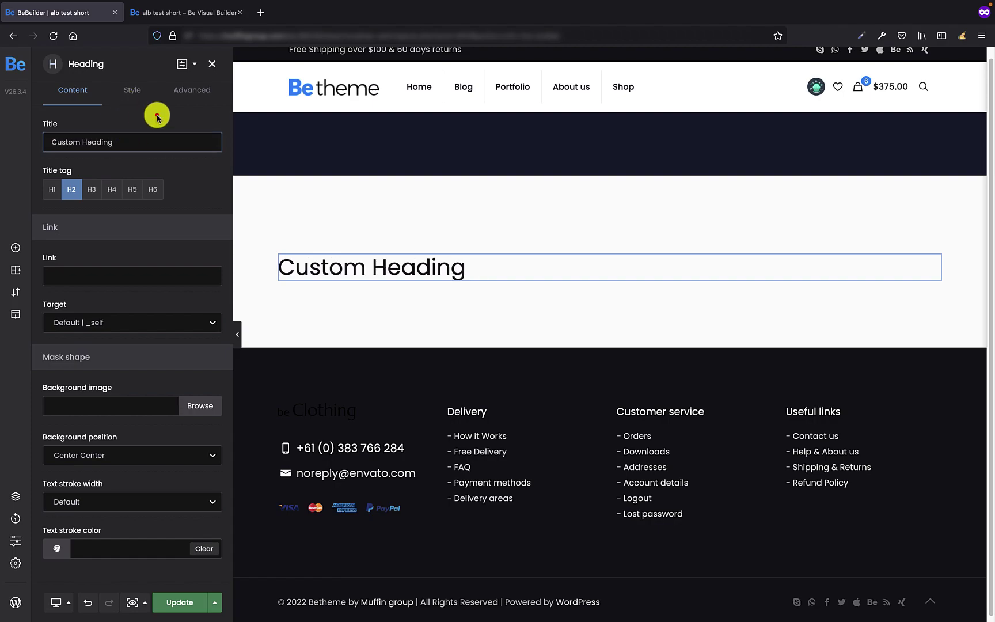
Step: Center the heading text and set its size and line height to 100
left_click(118, 93)
left_click(123, 145)
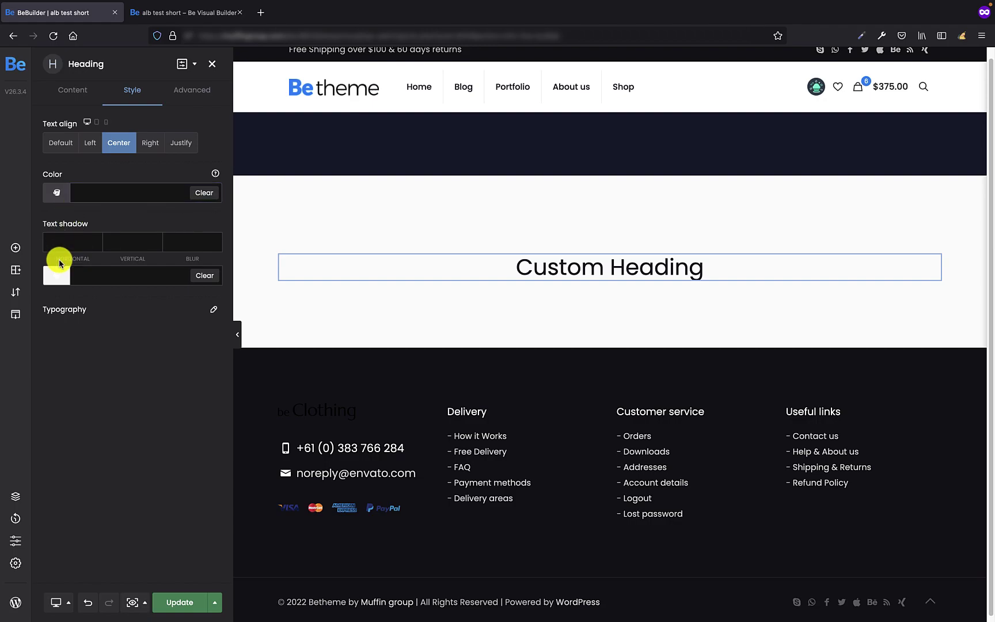
left_click(211, 309)
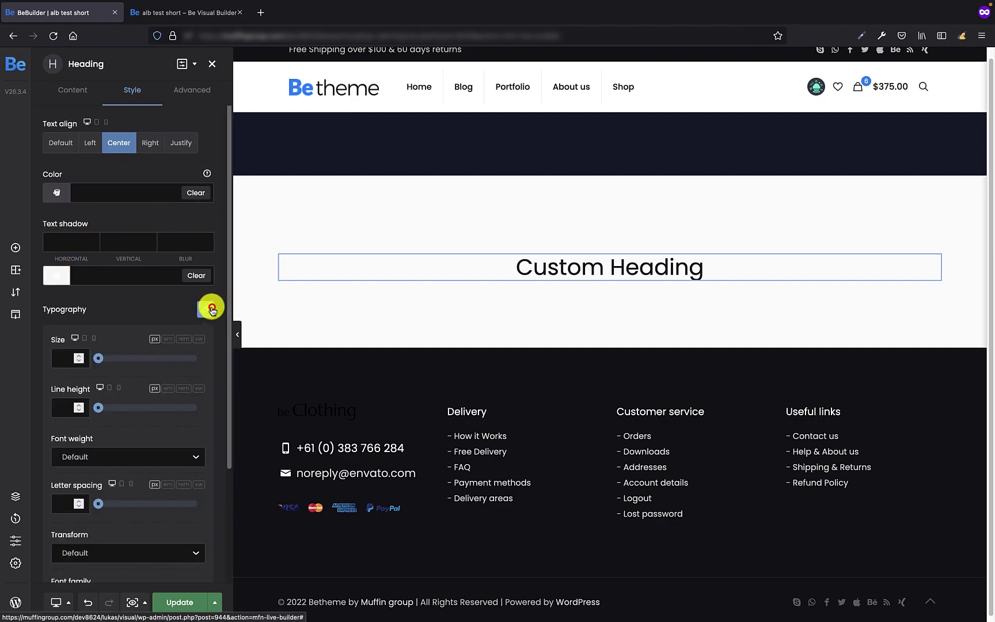
left_click_drag(102, 362, 215, 367)
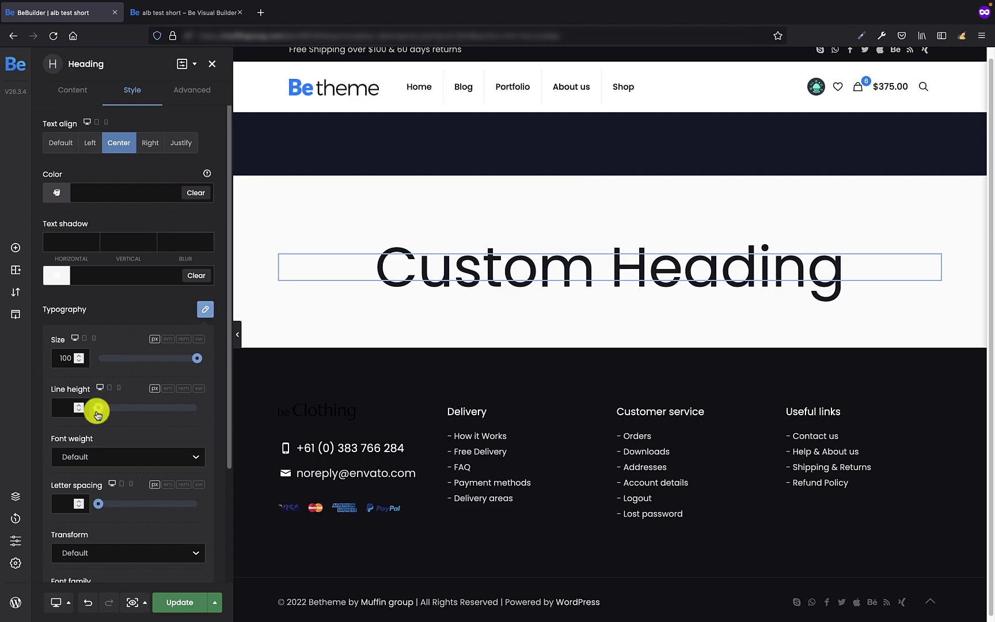
left_click_drag(97, 408, 210, 420)
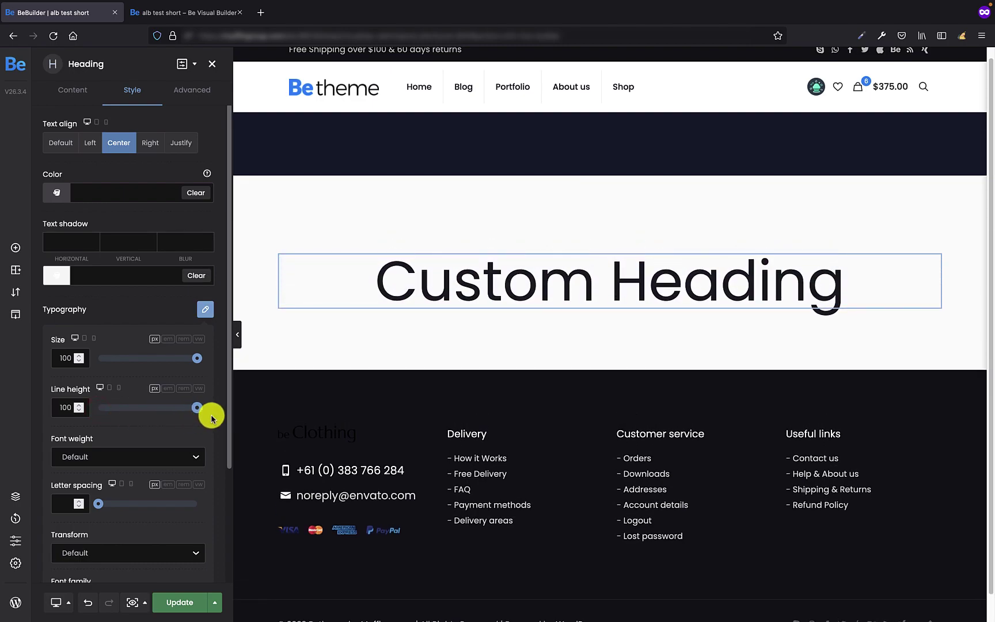
Step: Set the heading's font weight to 700 and its font family to Poppins
left_click(111, 462)
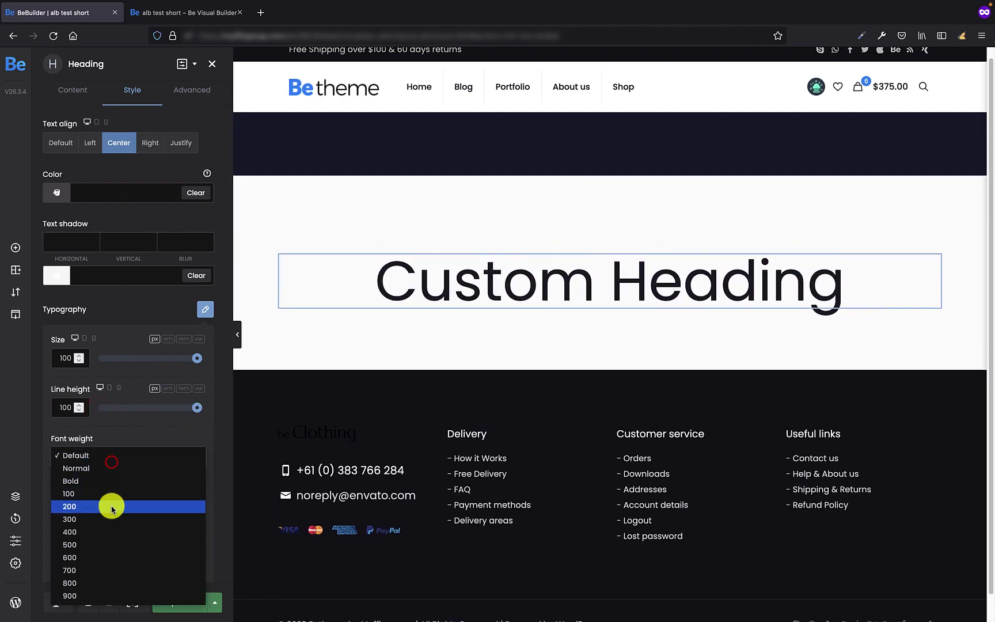
left_click(101, 570)
scroll(141, 437, "down", 2)
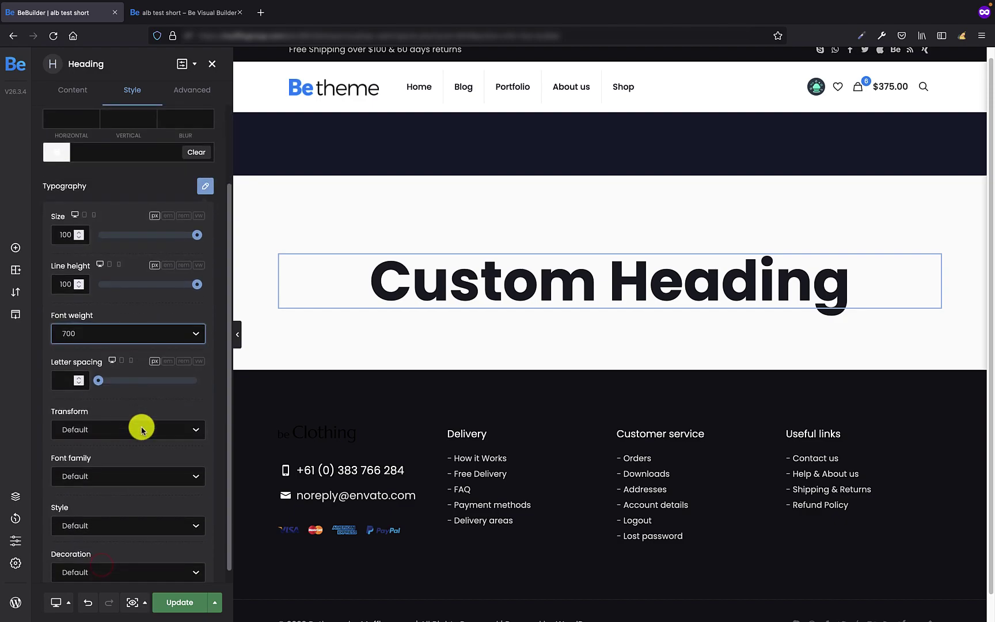
scroll(118, 432, "down", 1)
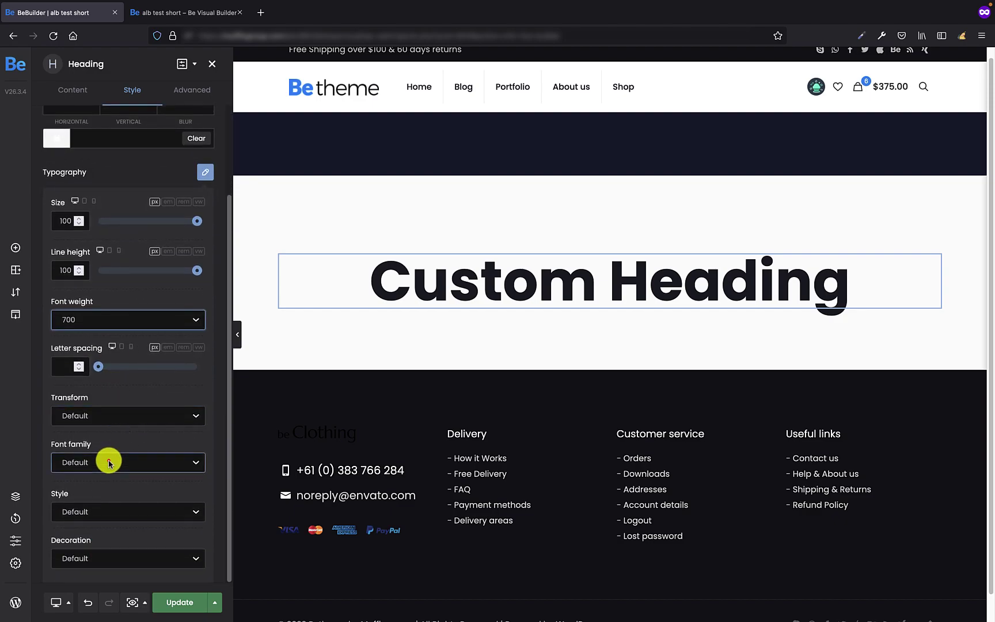
left_click(109, 462)
type("poppins")
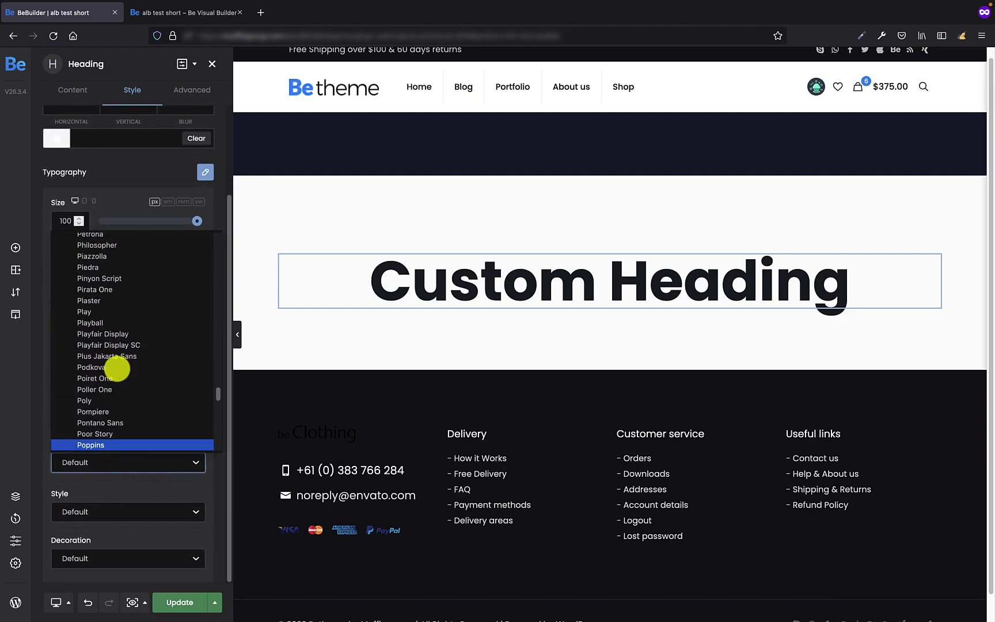
key("Return")
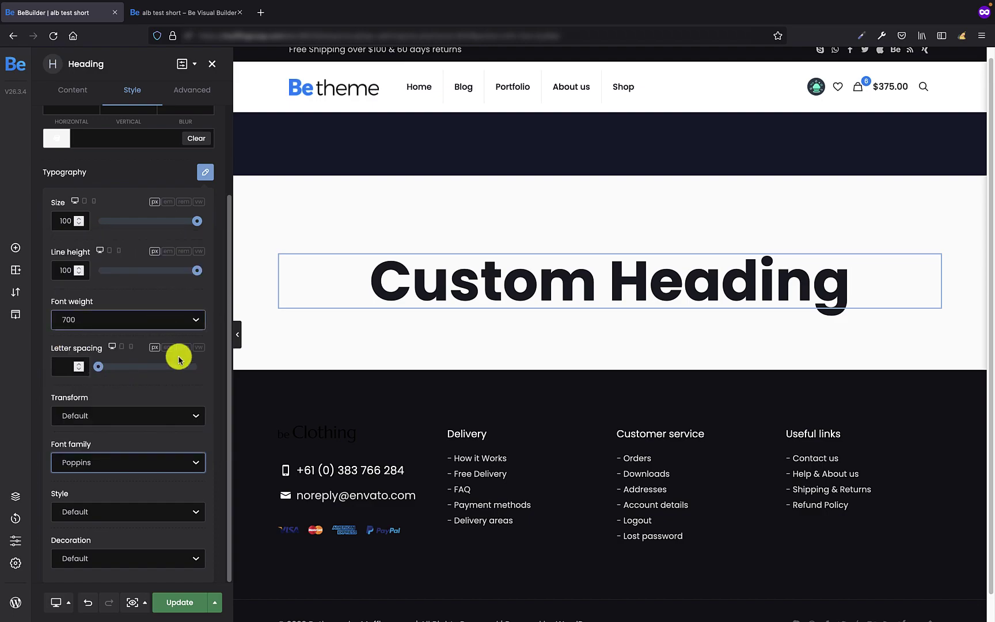
left_click(210, 373)
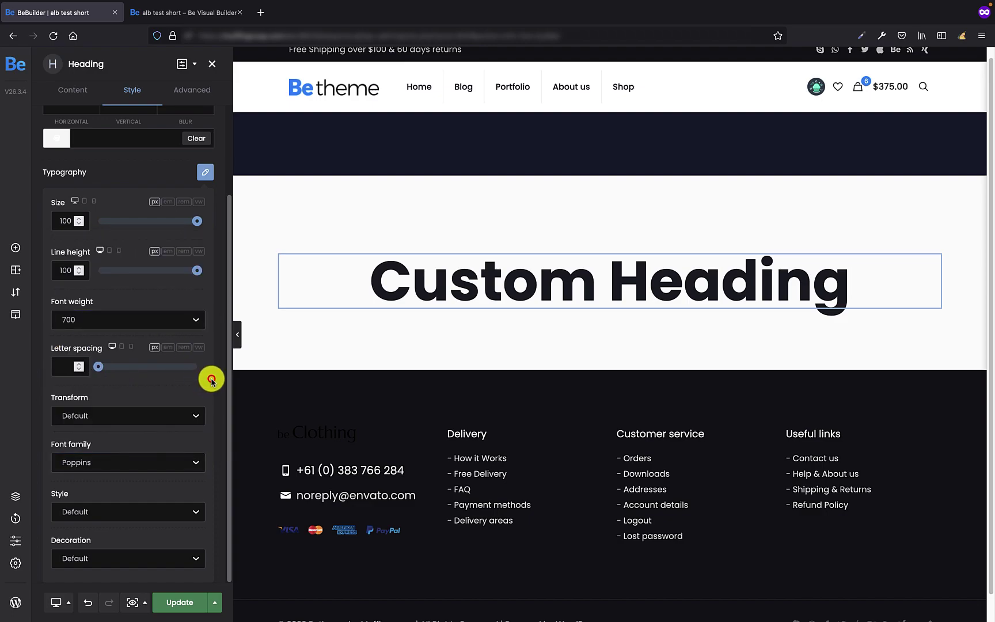
Step: Return to the heading's Content settings and browse for a Mask shape background image
left_click(205, 181)
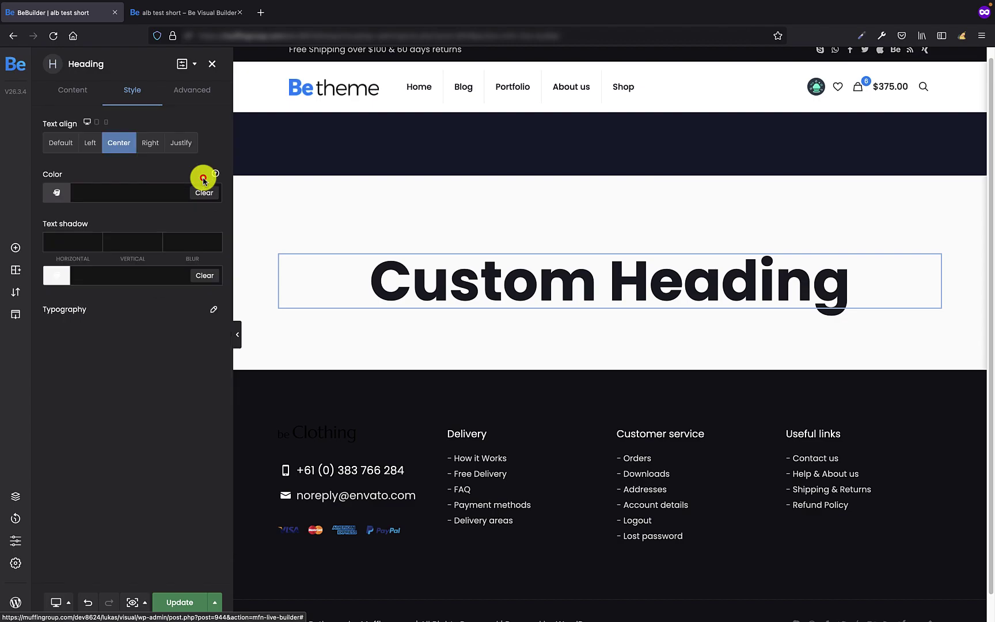
left_click(74, 90)
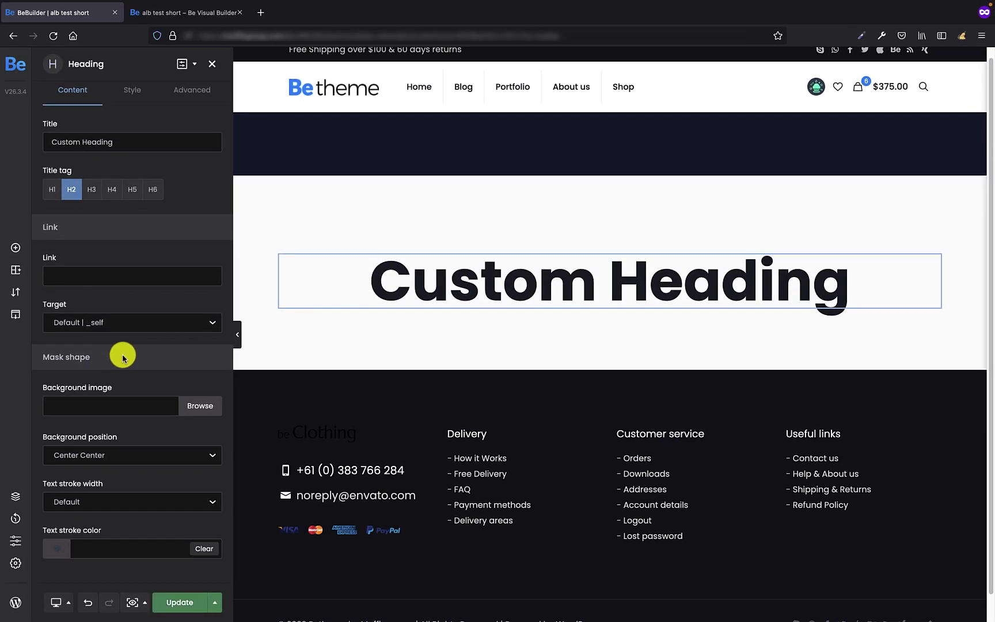
left_click(136, 408)
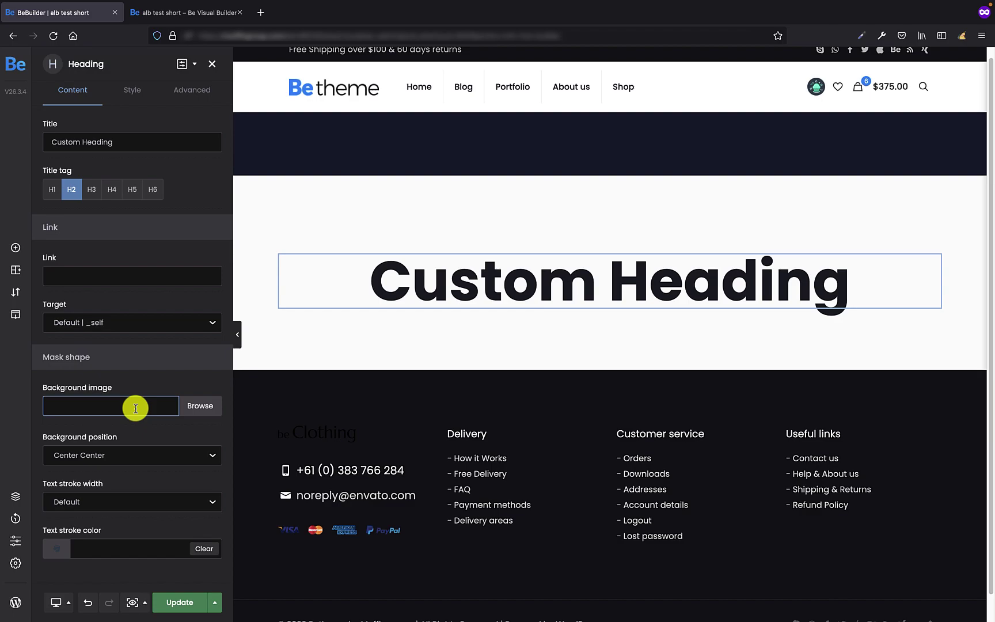
Step: Select the pink marbling image in the Media Library as the heading's mask background
left_click(196, 406)
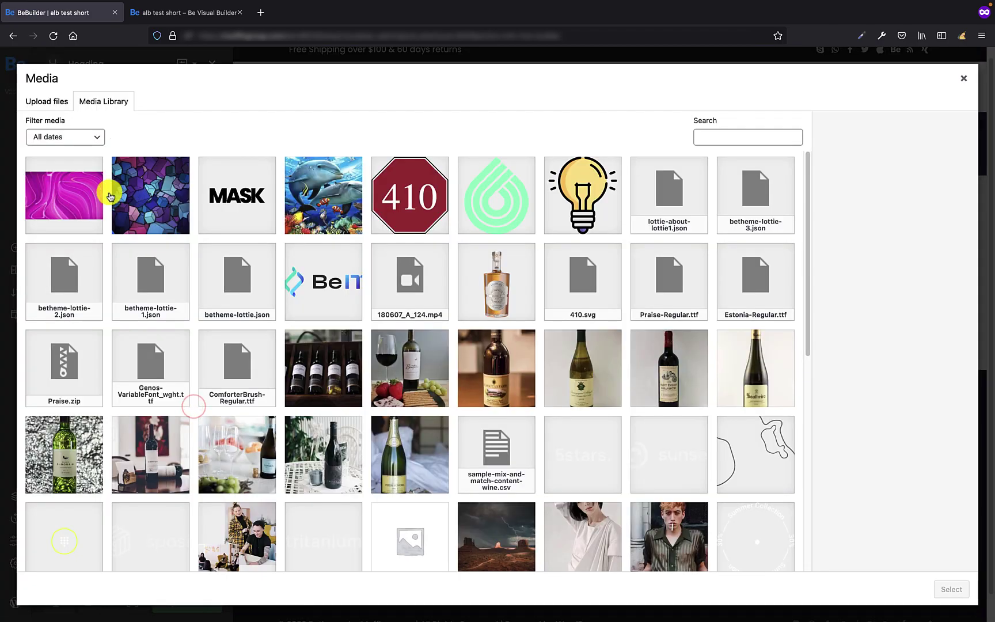
left_click(45, 186)
left_click(947, 588)
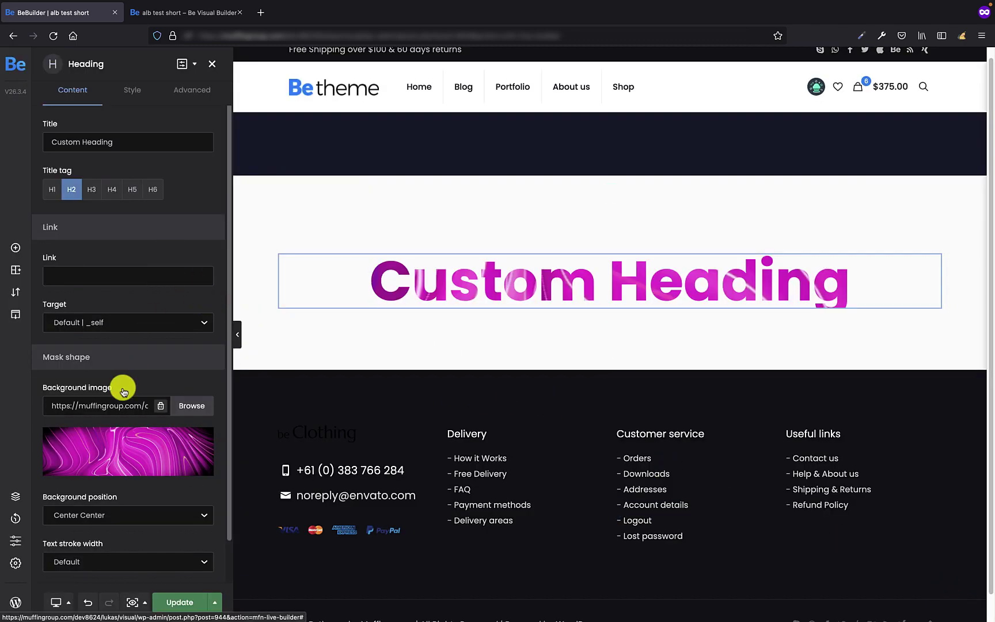
left_click(143, 379)
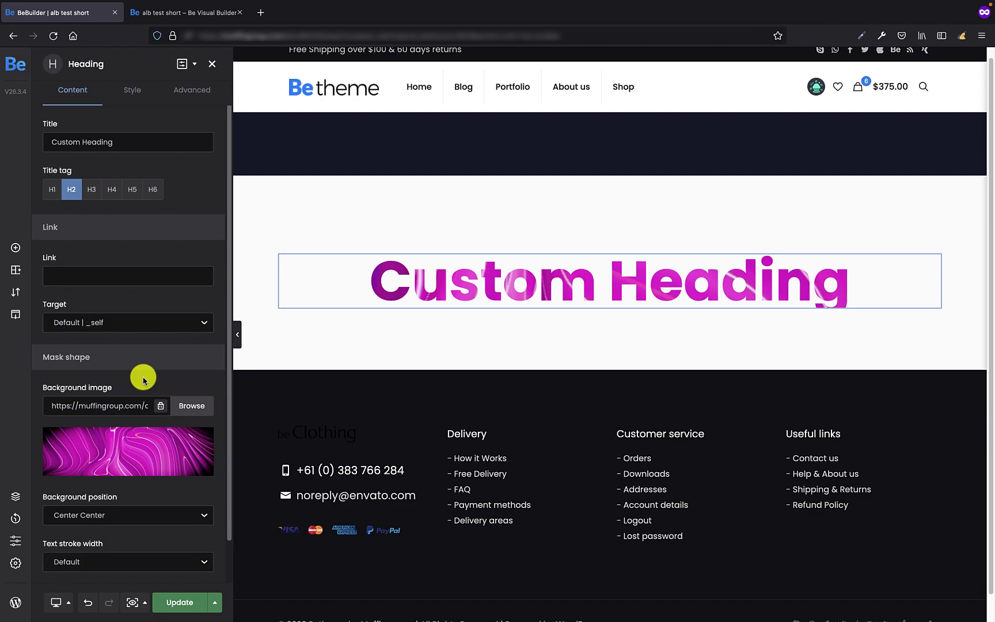
Step: Try several background positions for the mask image, ending on Top Right
scroll(144, 379, "down", 2)
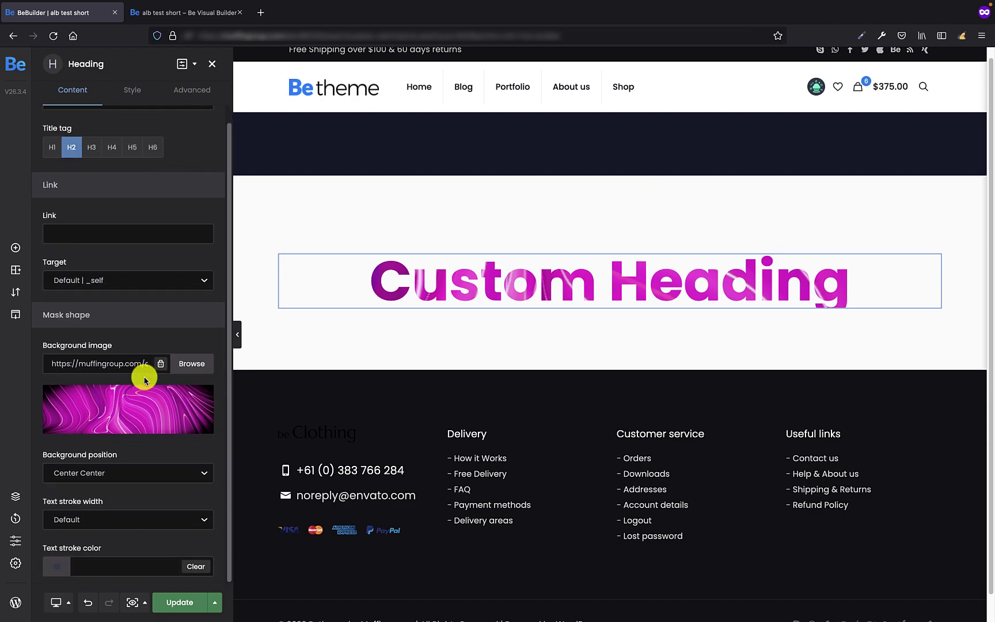
left_click(124, 473)
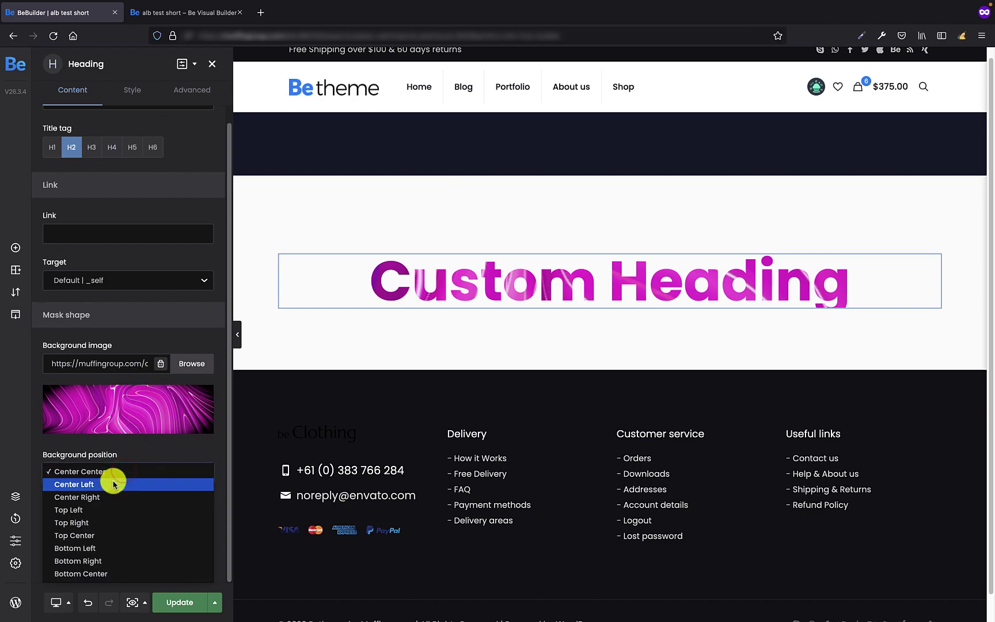
left_click(114, 483)
left_click(117, 472)
left_click(119, 484)
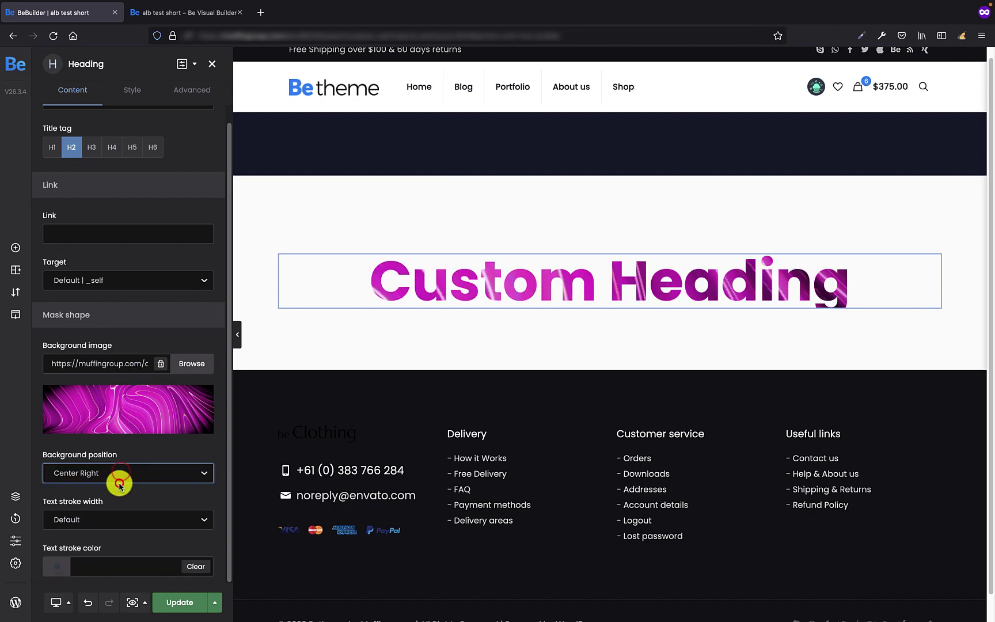
left_click(109, 473)
left_click(99, 482)
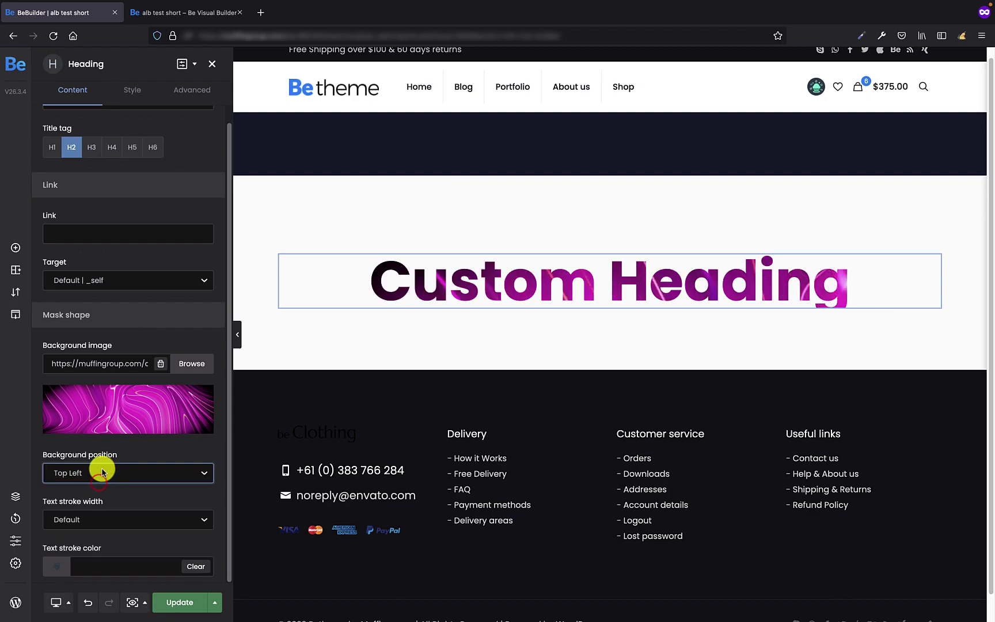
left_click(101, 473)
left_click(98, 480)
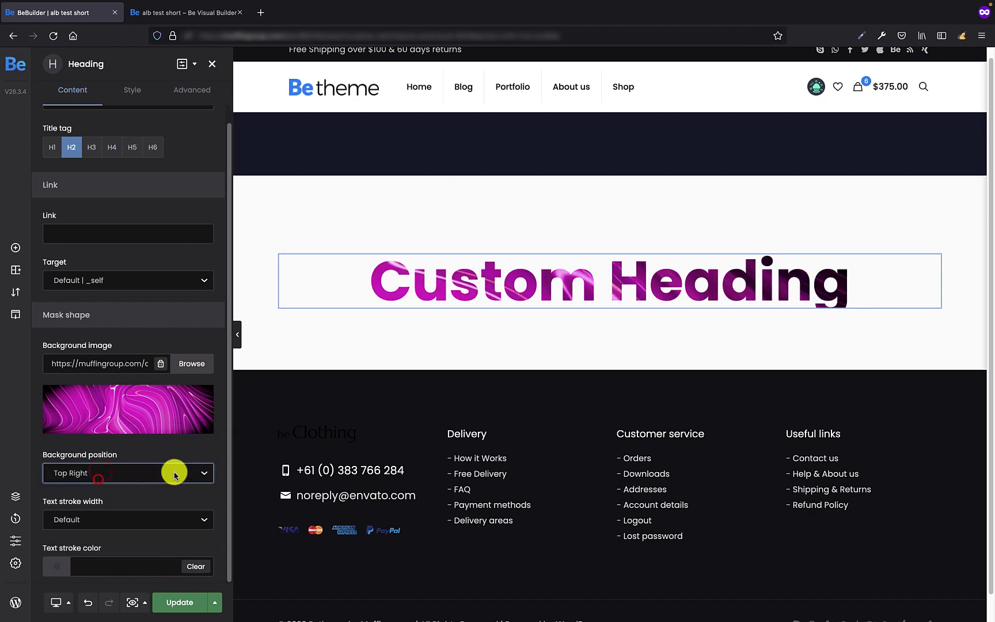
Step: Give the heading letters a Medium text stroke in dark #262829
left_click(112, 524)
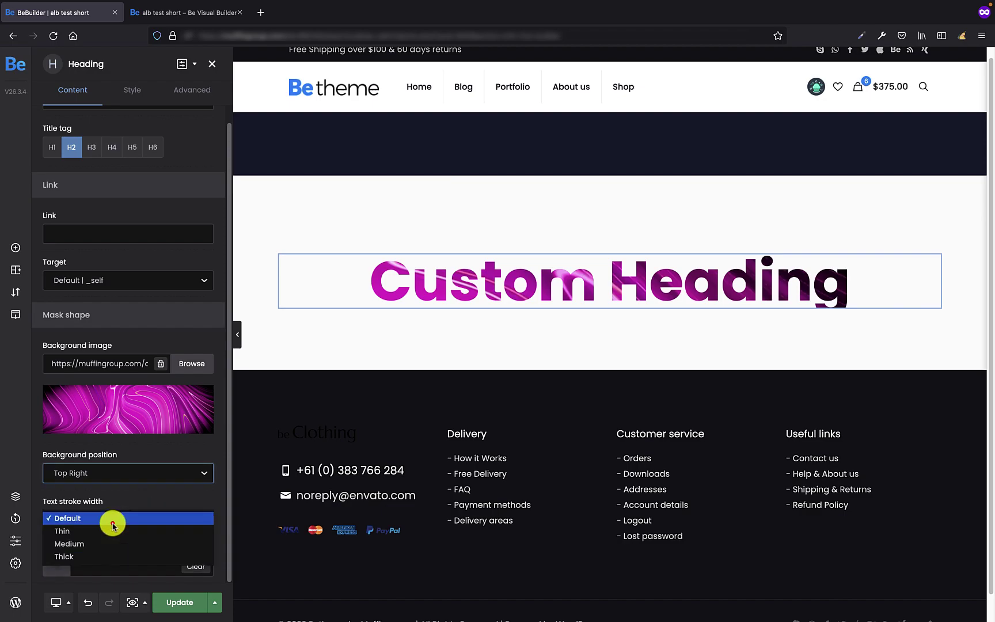
left_click(106, 531)
left_click(87, 520)
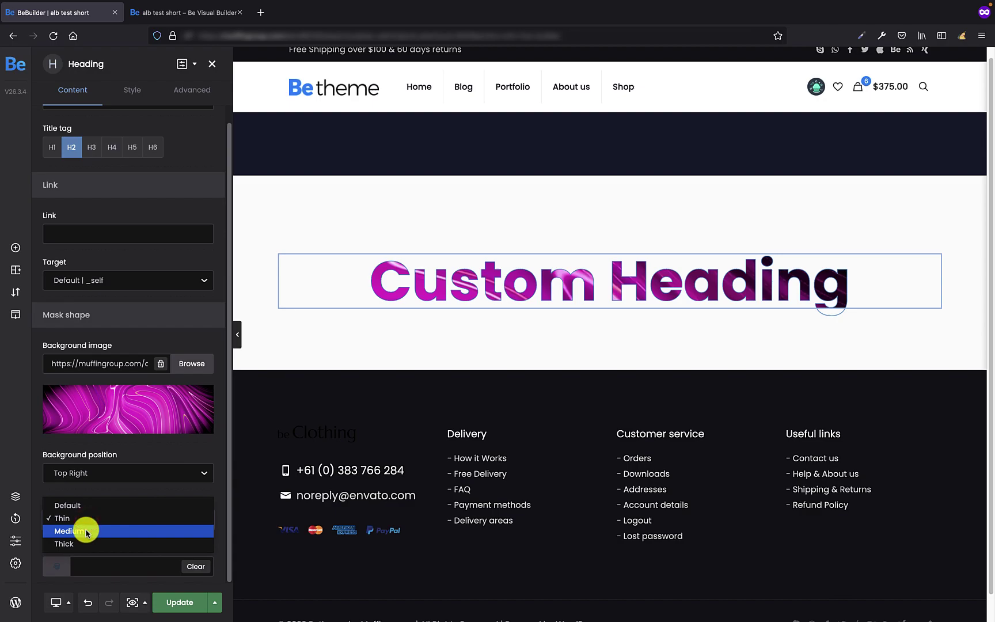
left_click(87, 530)
left_click(86, 524)
left_click(90, 534)
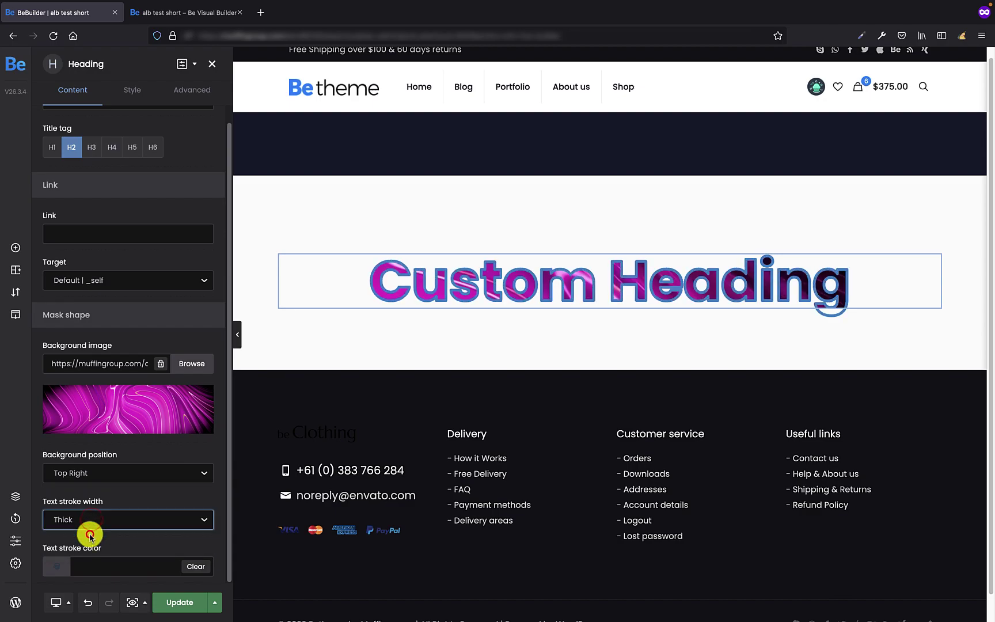
left_click(111, 518)
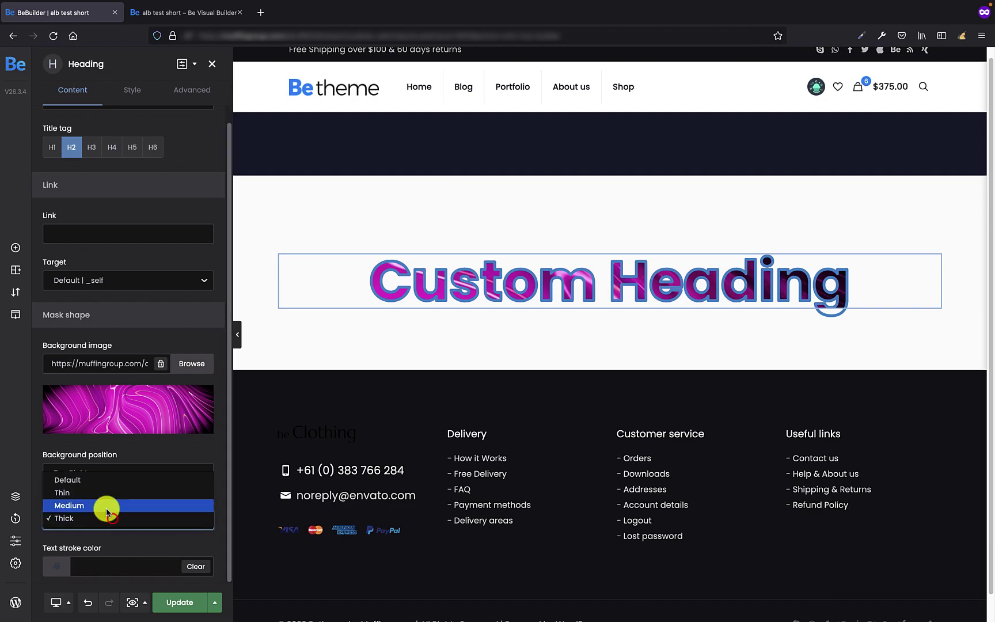
left_click(106, 507)
left_click(55, 565)
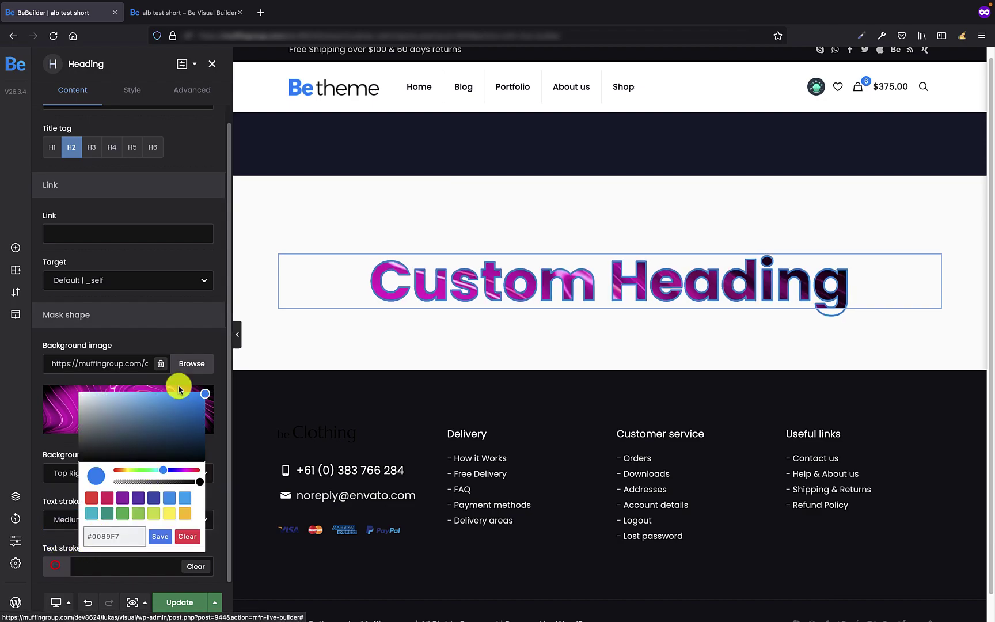
left_click(121, 442)
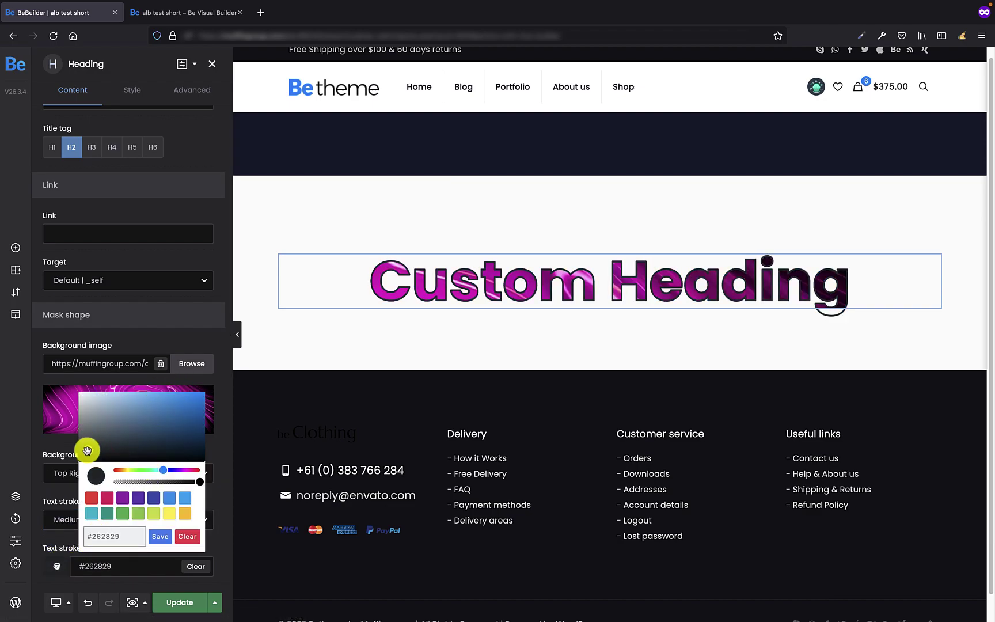
left_click(225, 409)
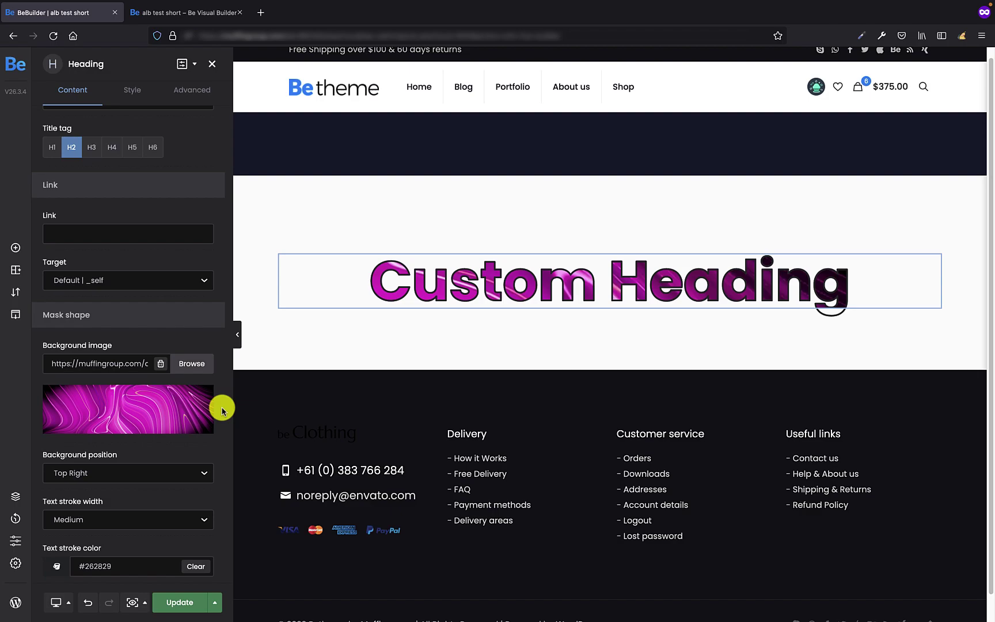
Step: Add a Video element below the heading and paste in the Porsche 992 GT3 Touring YouTube ID
scroll(222, 410, "up", 1)
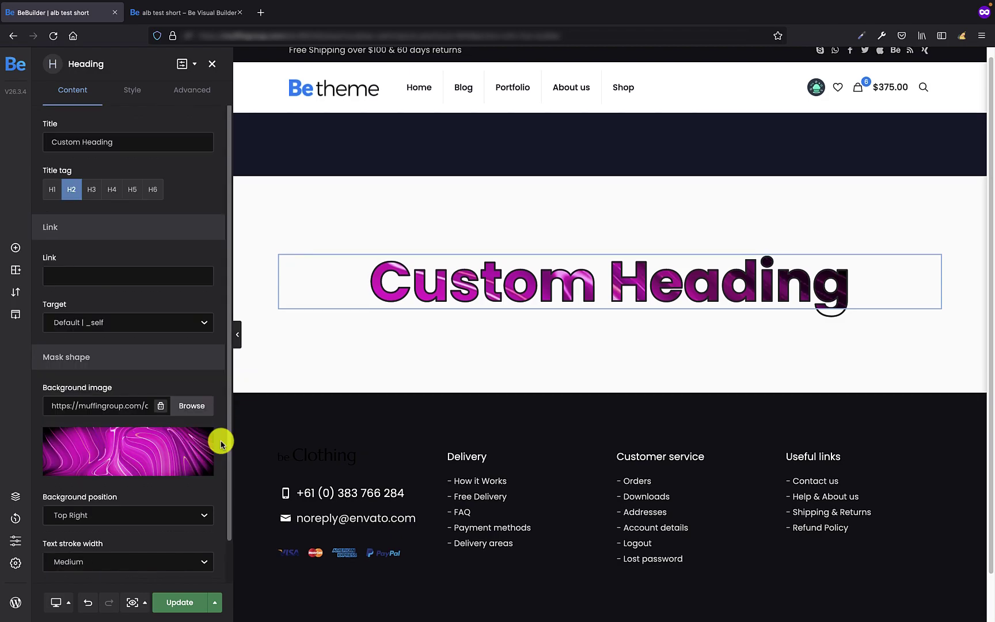
left_click(16, 247)
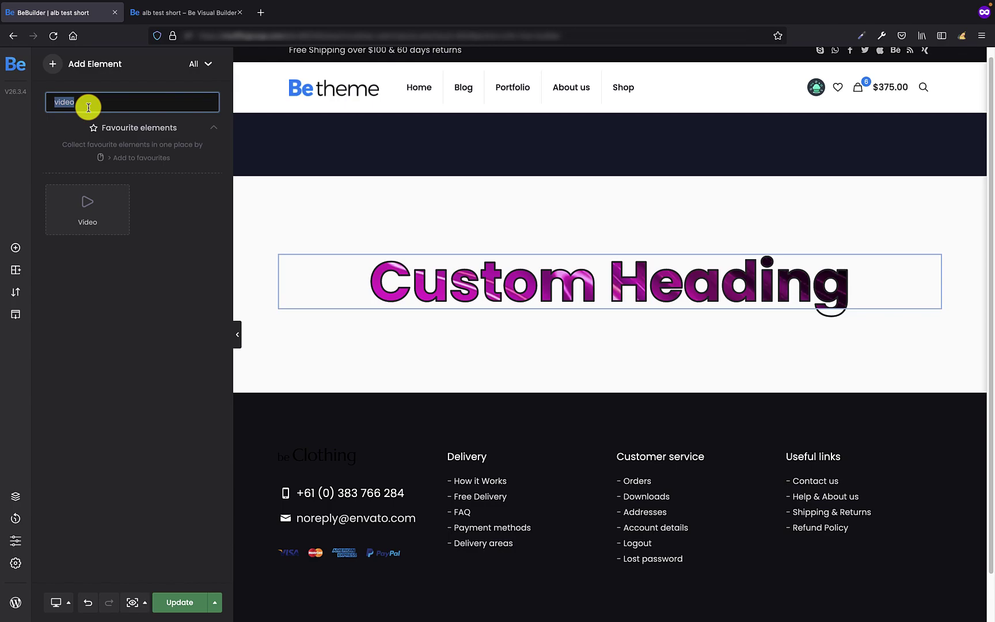
left_click_drag(90, 210, 519, 349)
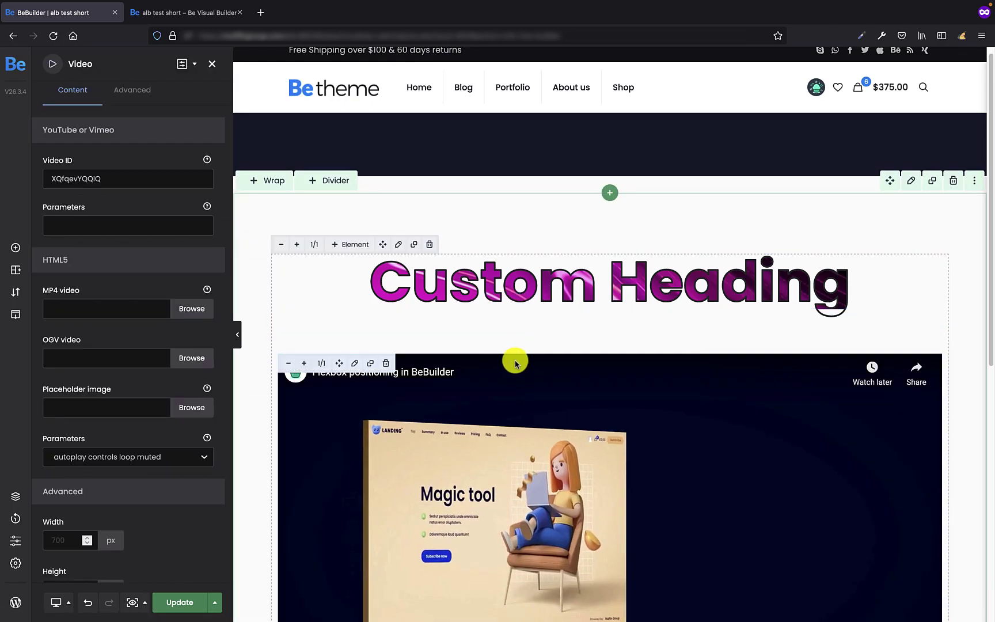
double_click(135, 179)
type("da5x-__kvGY")
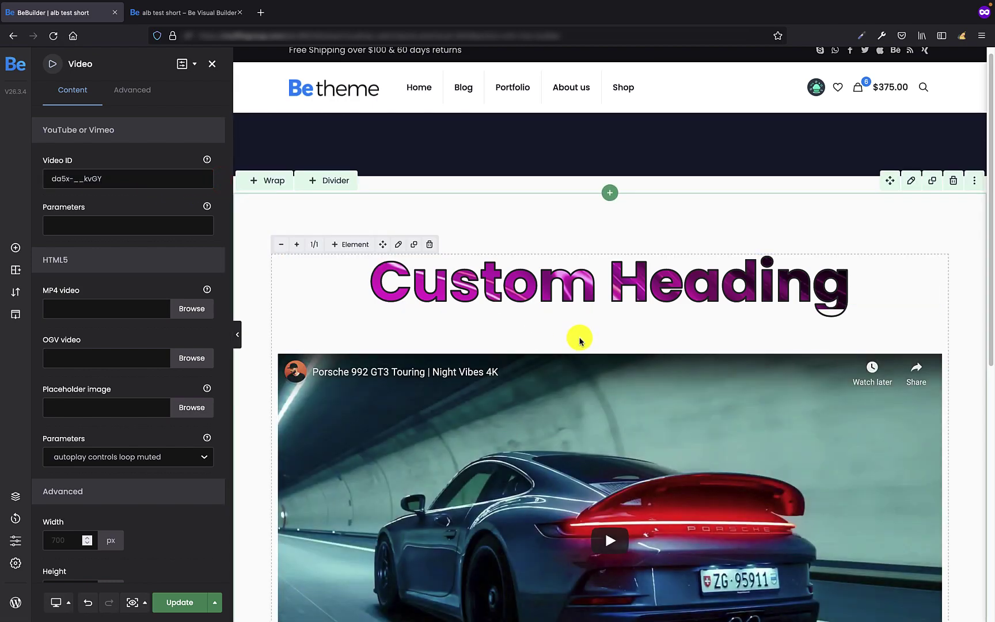
scroll(580, 340, "down", 3)
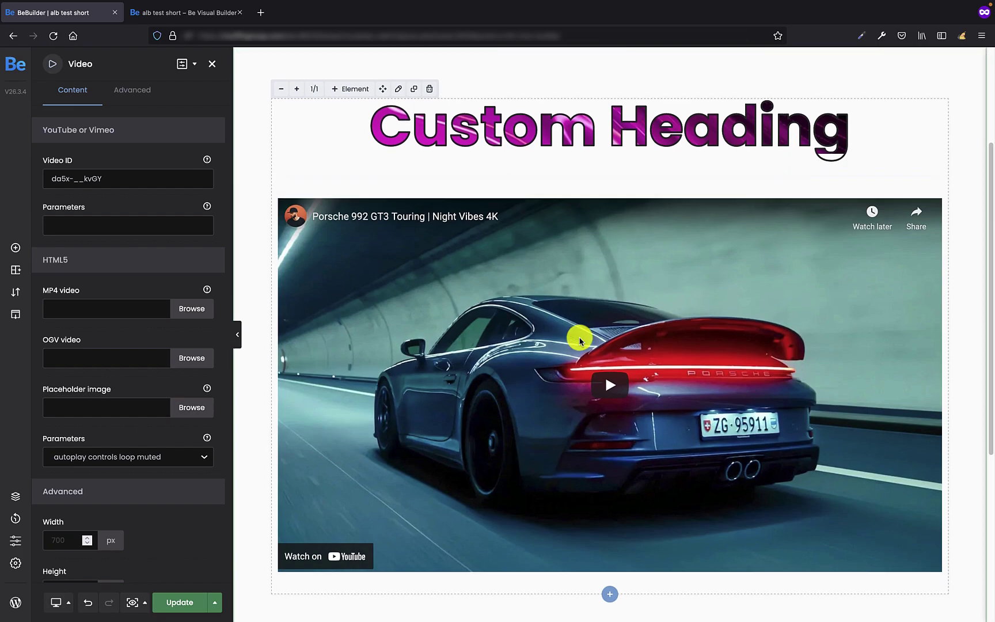
Step: Enter autoplay=1&controls=0 as the YouTube parameters and apply them
left_click(105, 229)
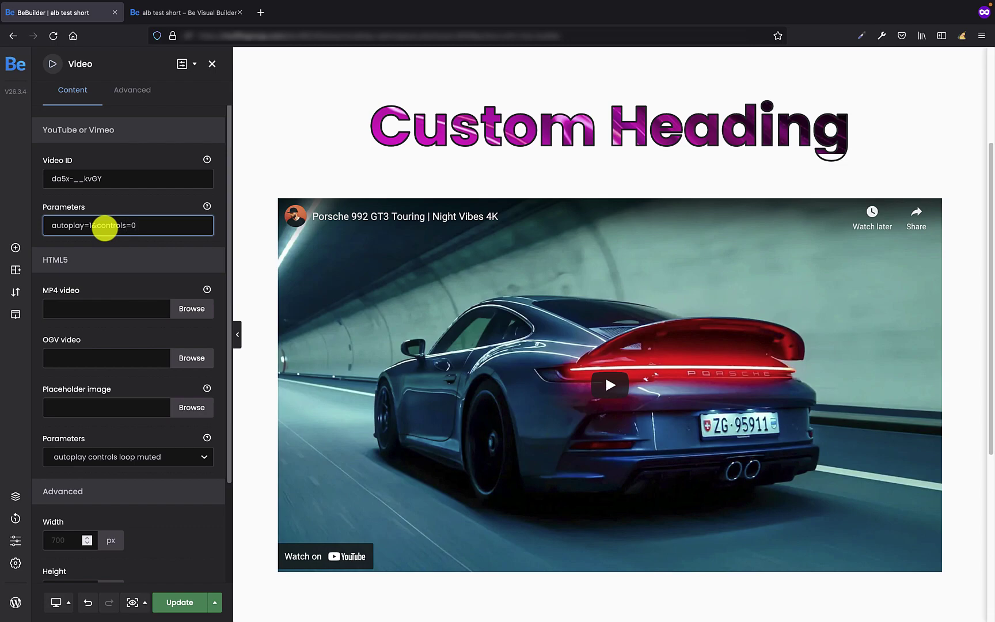
left_click(217, 230)
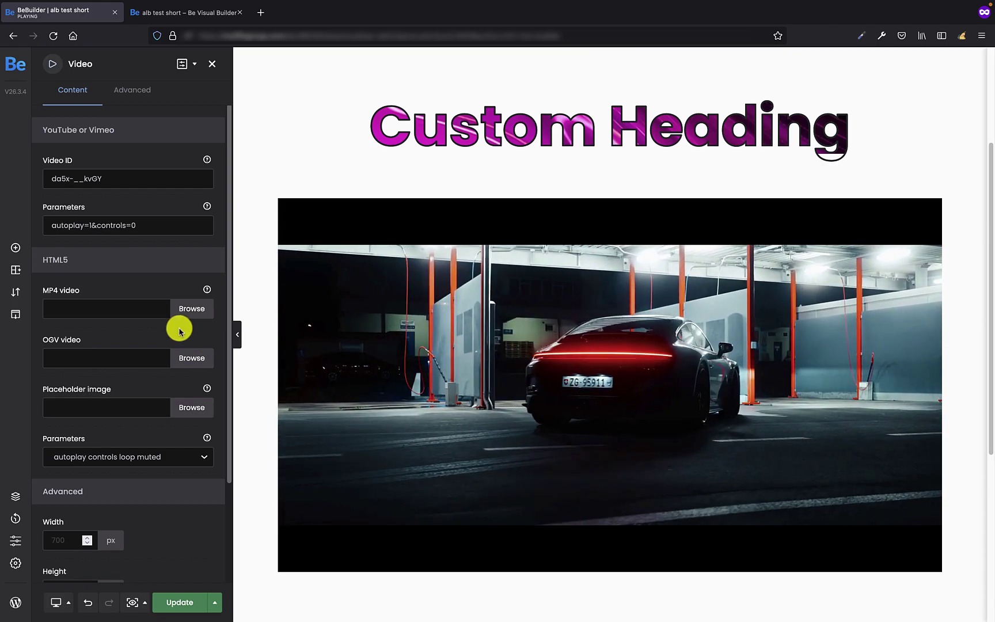
Step: Try Blob, Blob 2 and Brush as the video's mask shape
scroll(179, 329, "down", 2)
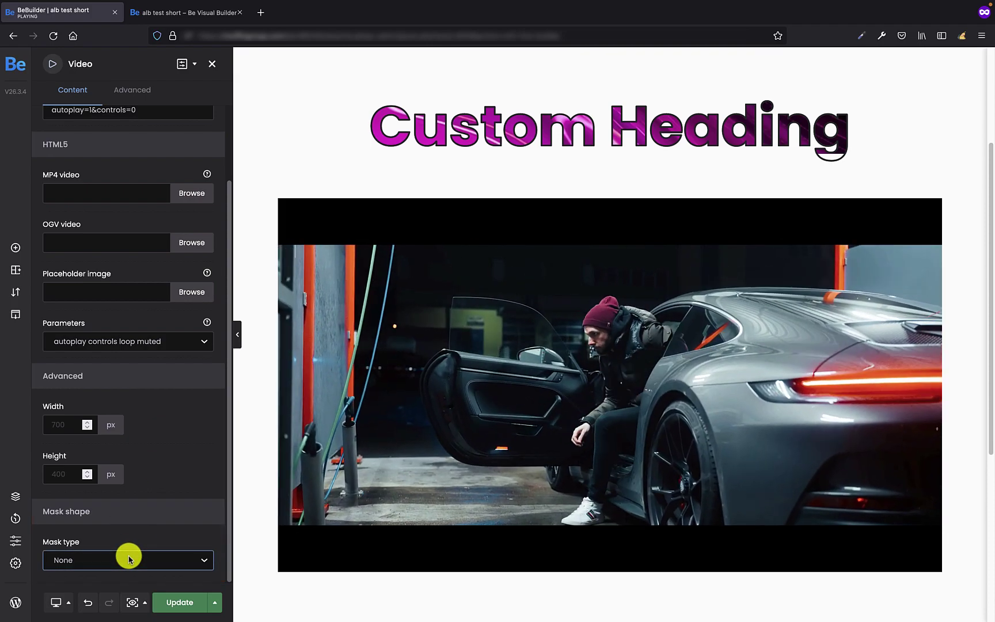
left_click(129, 559)
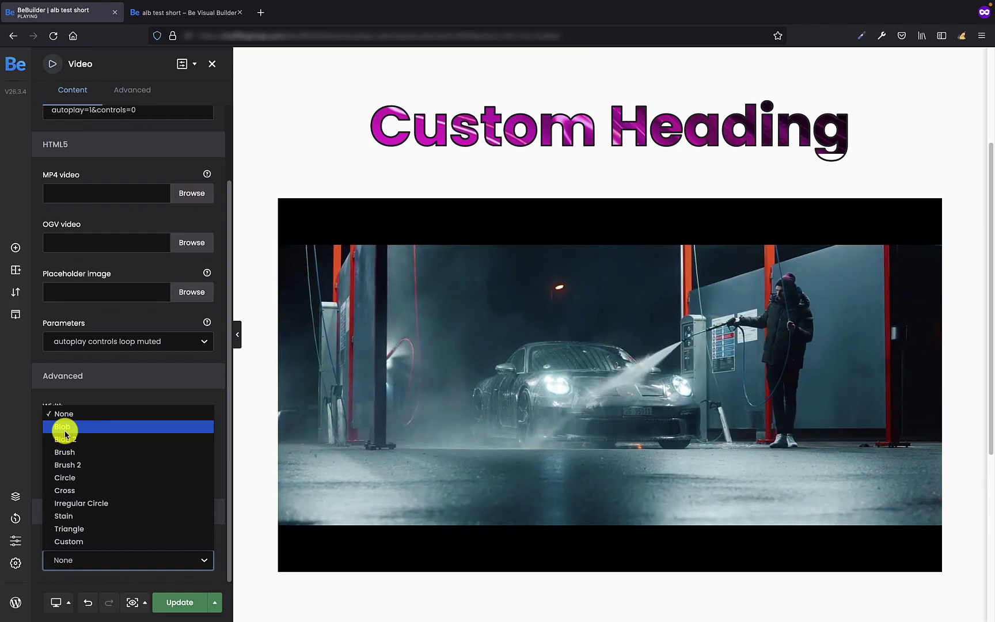
left_click(65, 433)
scroll(153, 426, "down", 3)
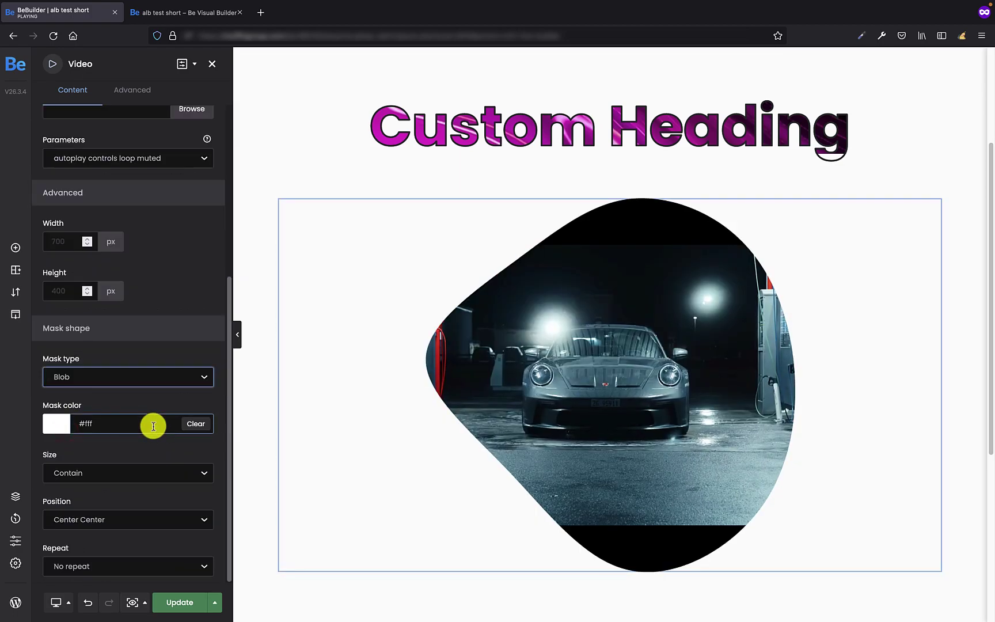
left_click(102, 377)
left_click(101, 385)
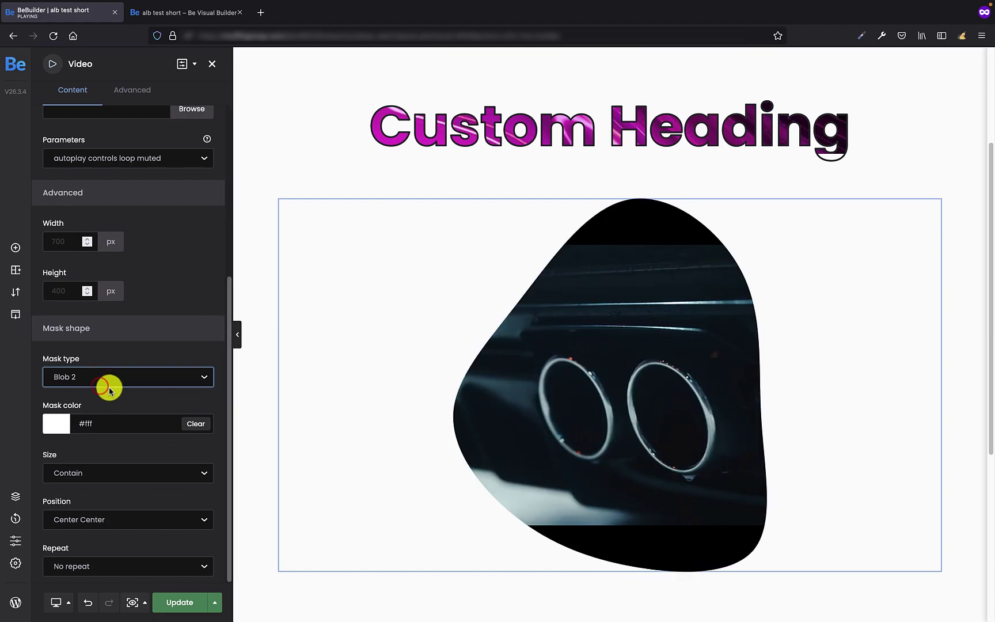
left_click(108, 381)
left_click(107, 385)
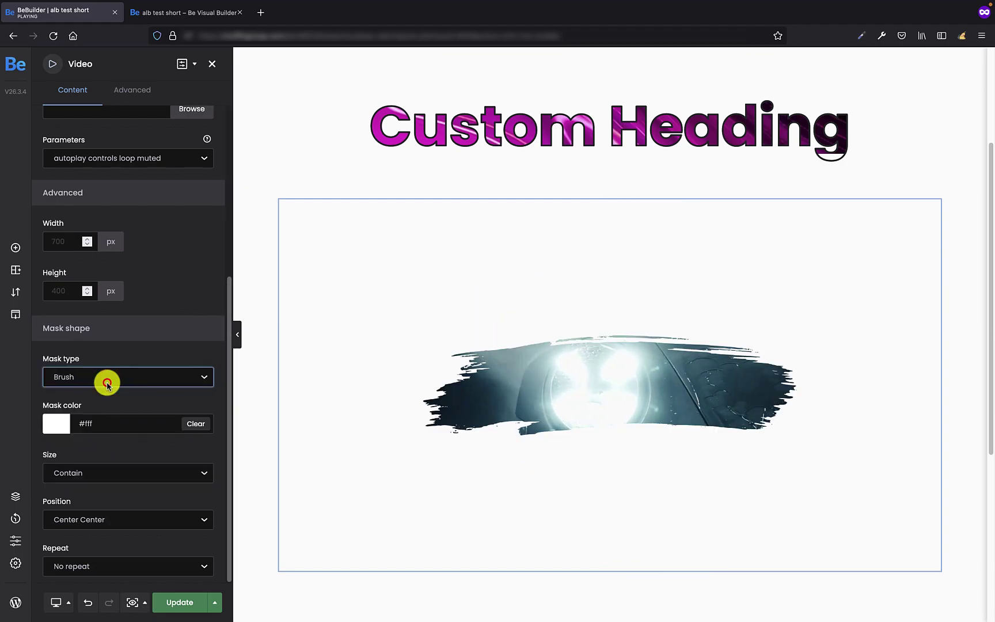
Step: Compare Brush 2, Circle and Cross masks, then settle on the Brush mask
left_click(107, 383)
left_click(106, 387)
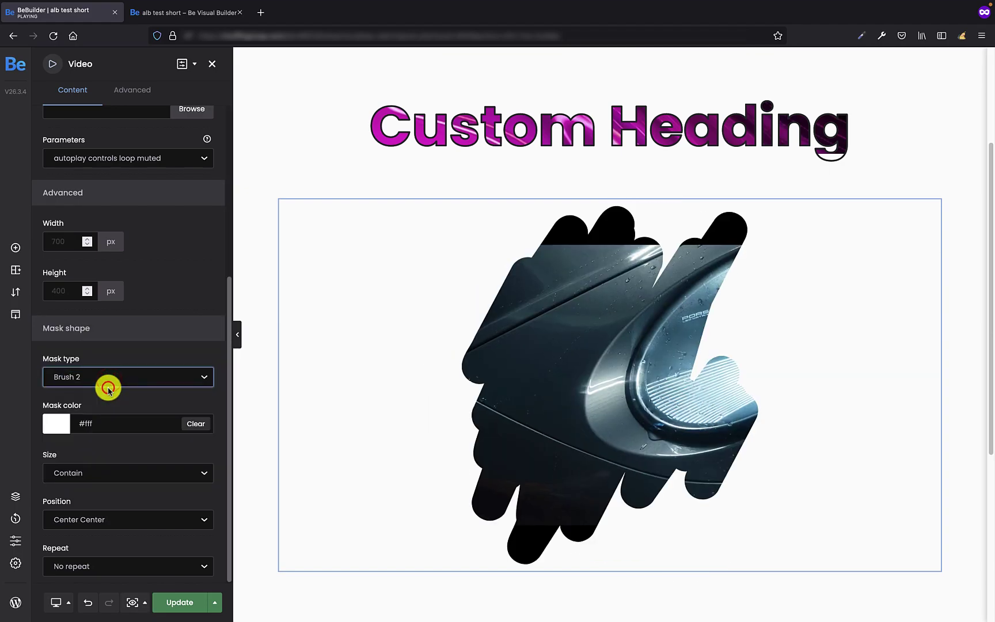
left_click(130, 376)
left_click(121, 390)
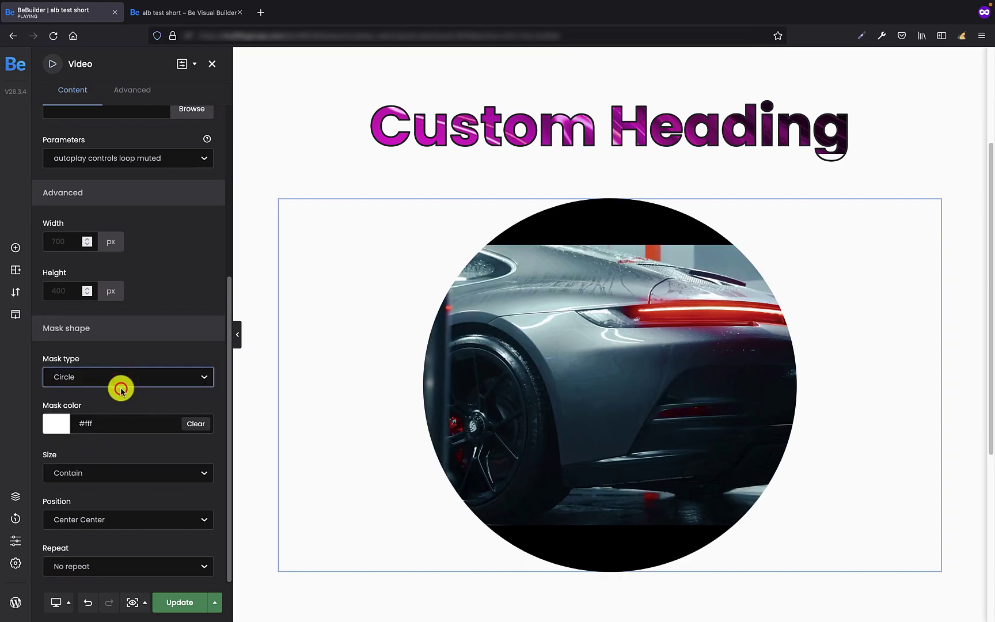
left_click(120, 382)
left_click(115, 377)
left_click(99, 388)
left_click(98, 389)
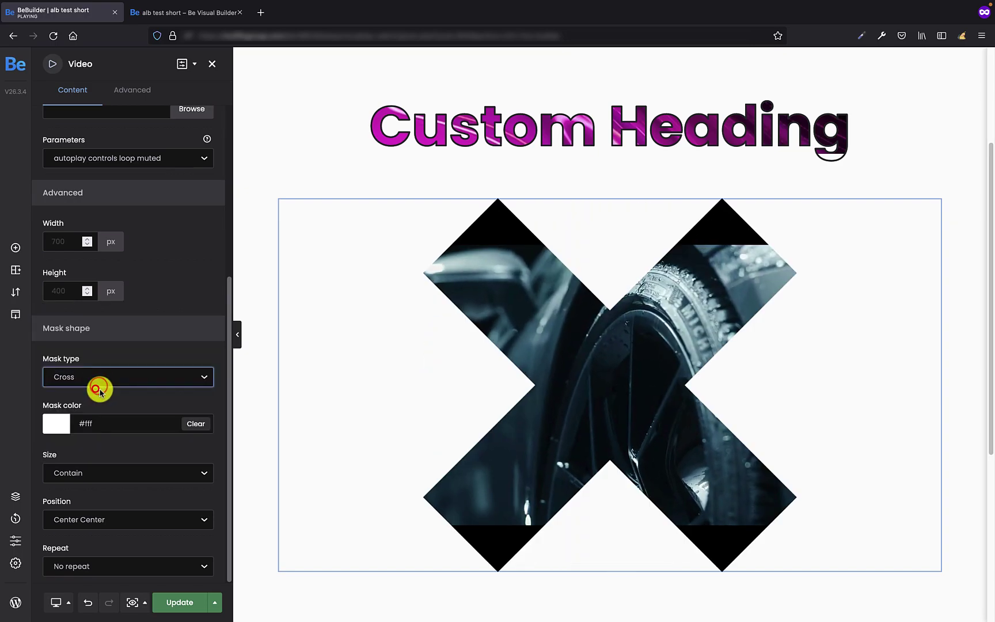
left_click(105, 378)
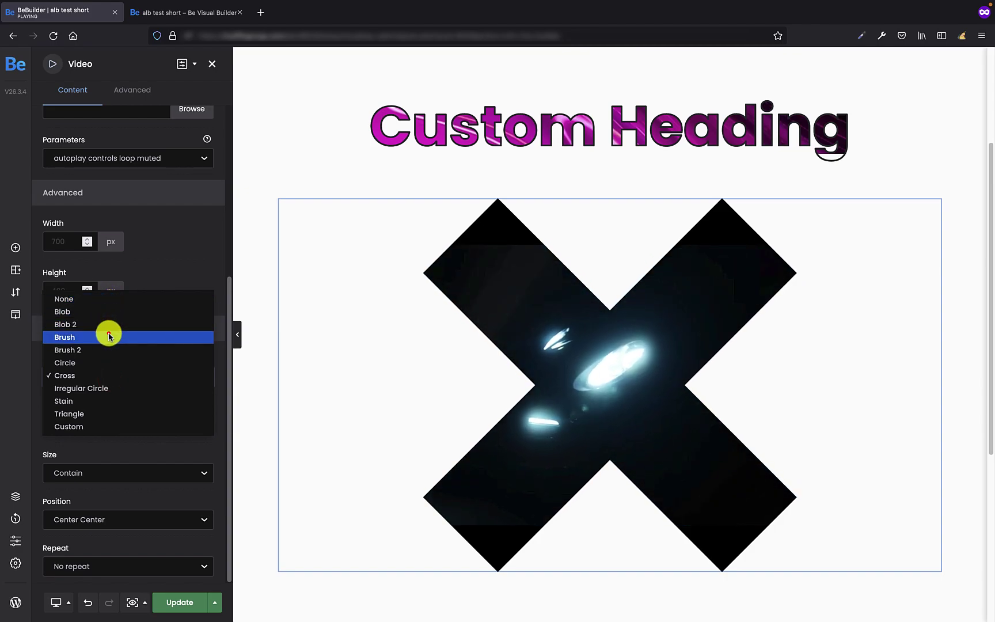
left_click(109, 335)
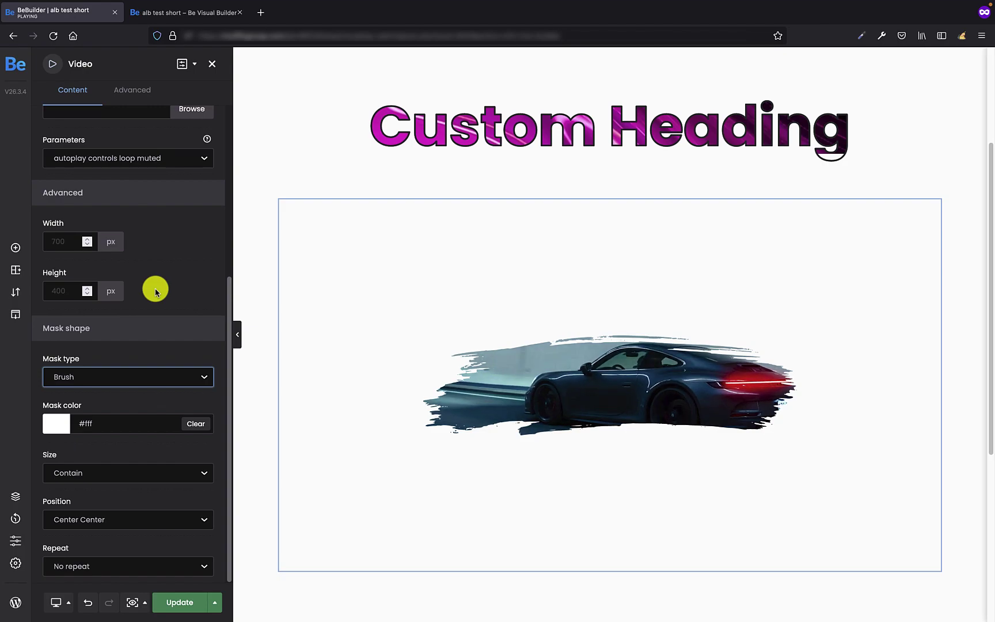
Step: Try red #C43535 and then green as the video's mask colour, then clear it
left_click(62, 426)
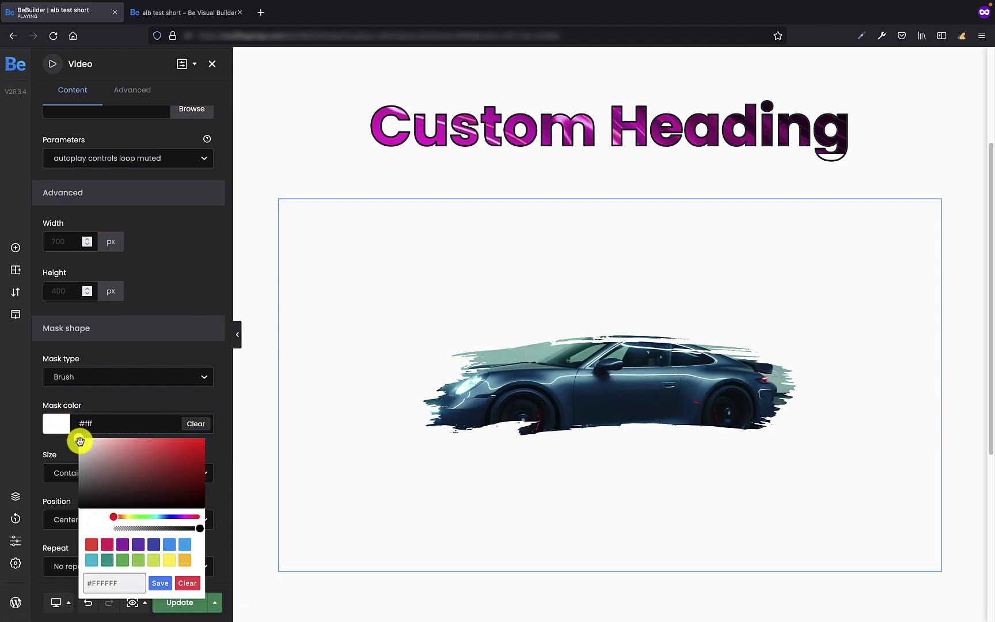
left_click_drag(79, 441, 201, 449)
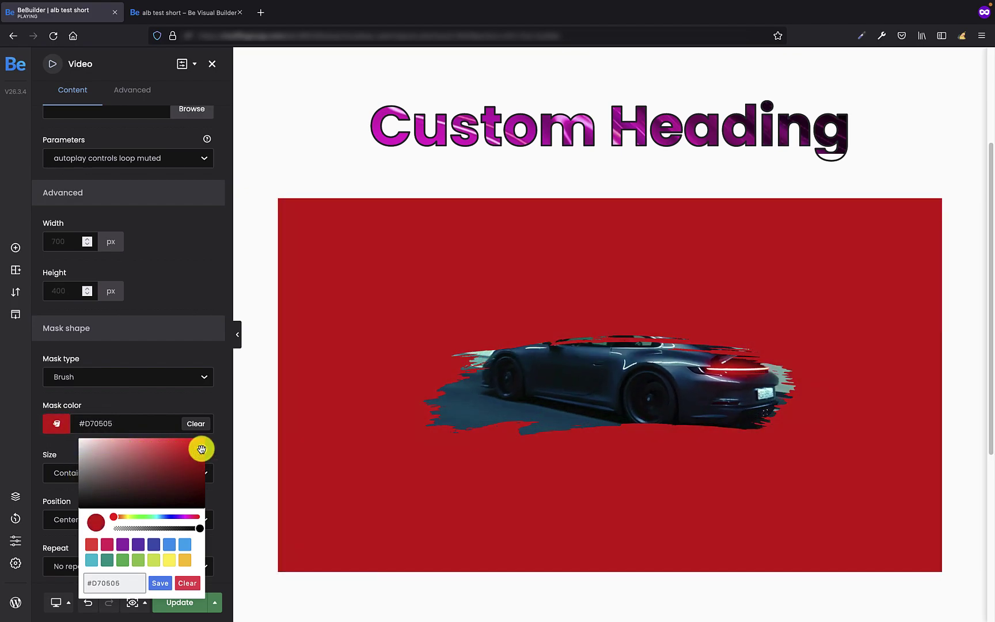
left_click_drag(117, 515, 152, 517)
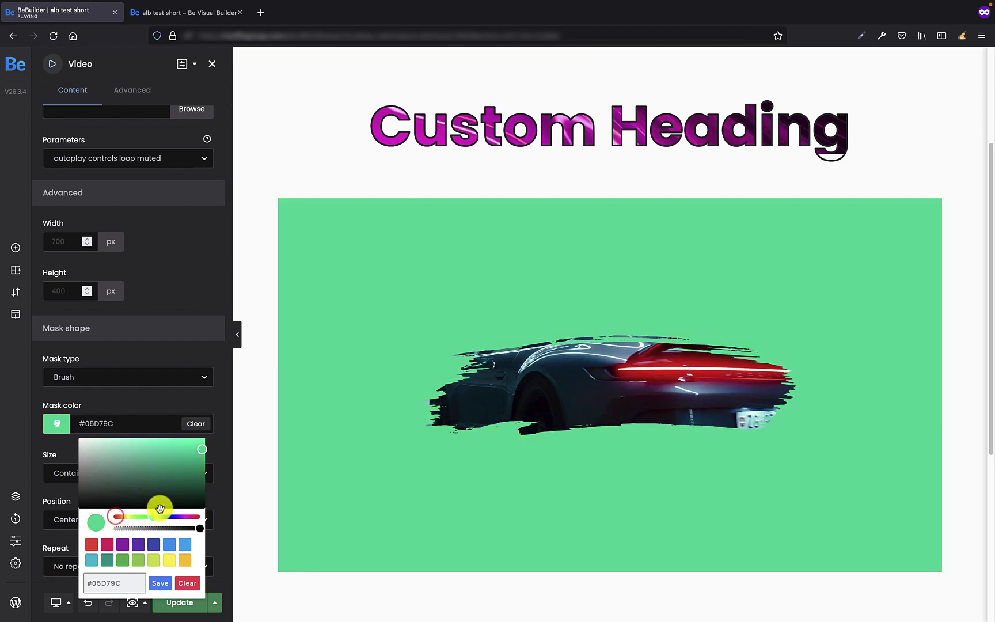
left_click(196, 424)
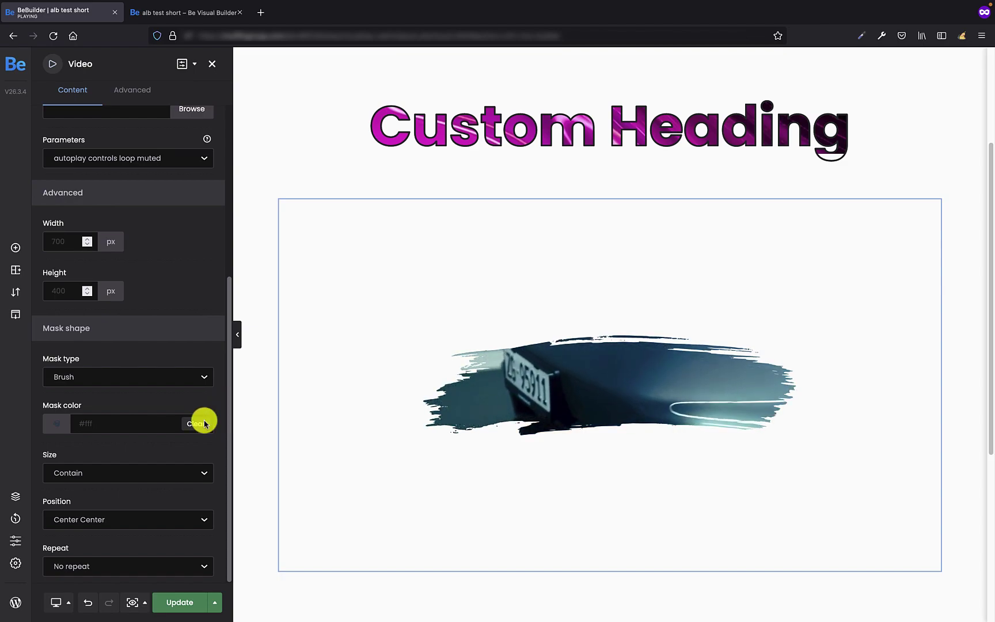
Step: After trying Cover and Default, set the video's brush mask size to Custom at scale 137
left_click(104, 473)
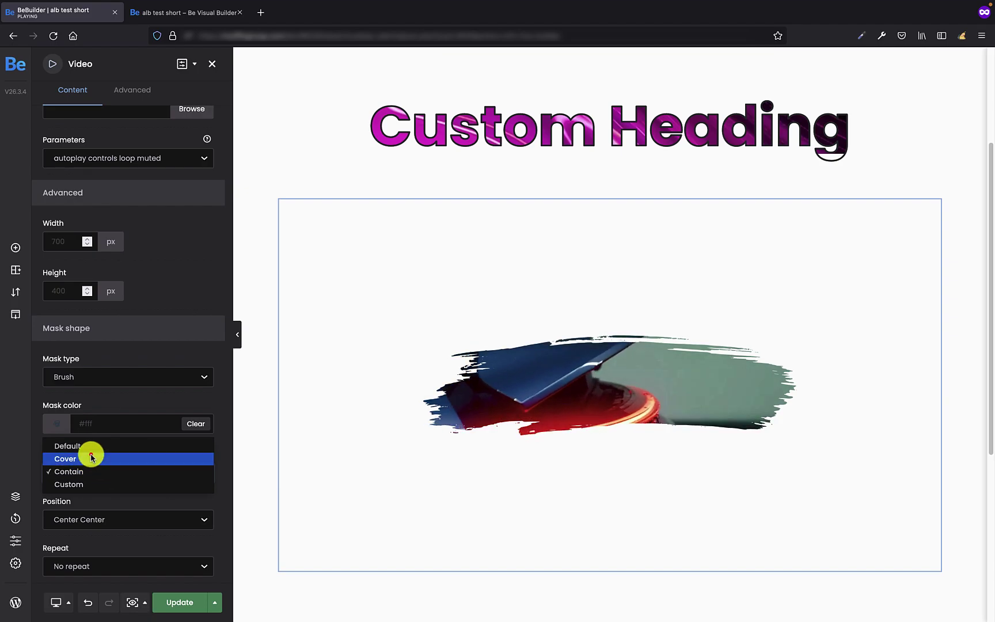
left_click(91, 457)
left_click(92, 465)
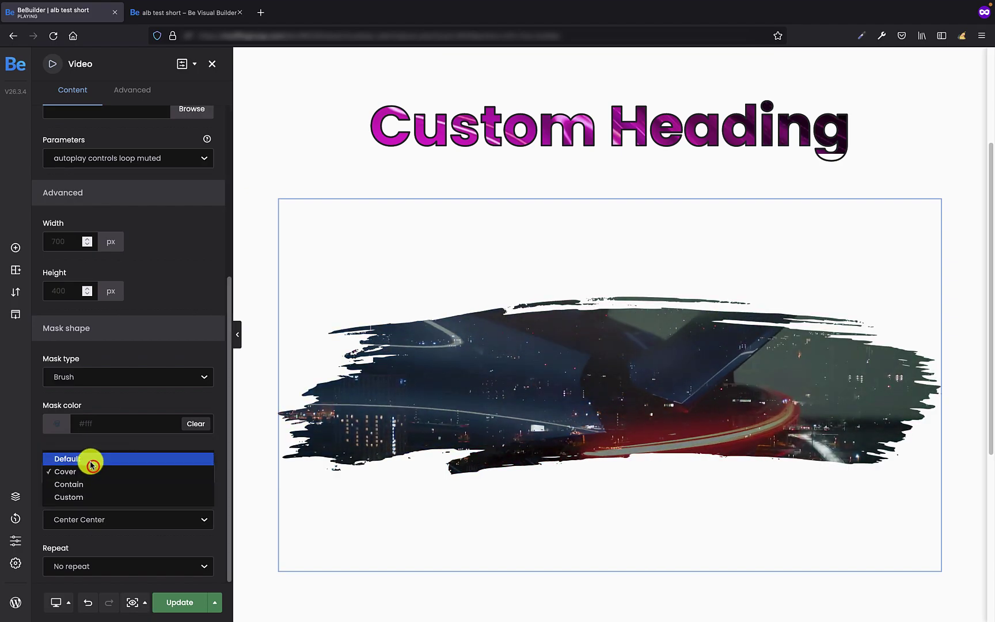
left_click(91, 461)
left_click(128, 469)
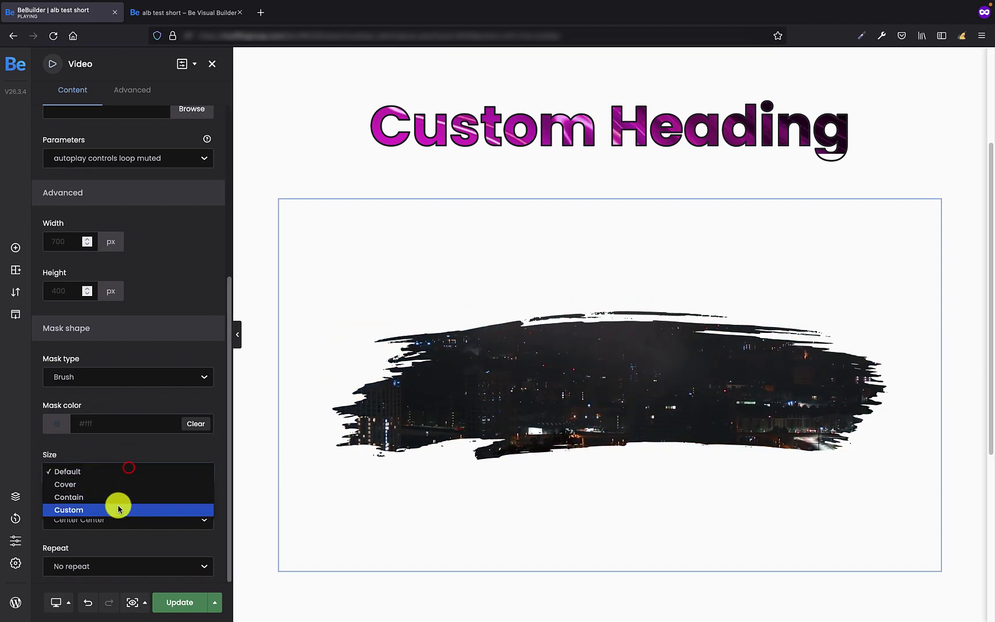
left_click(116, 510)
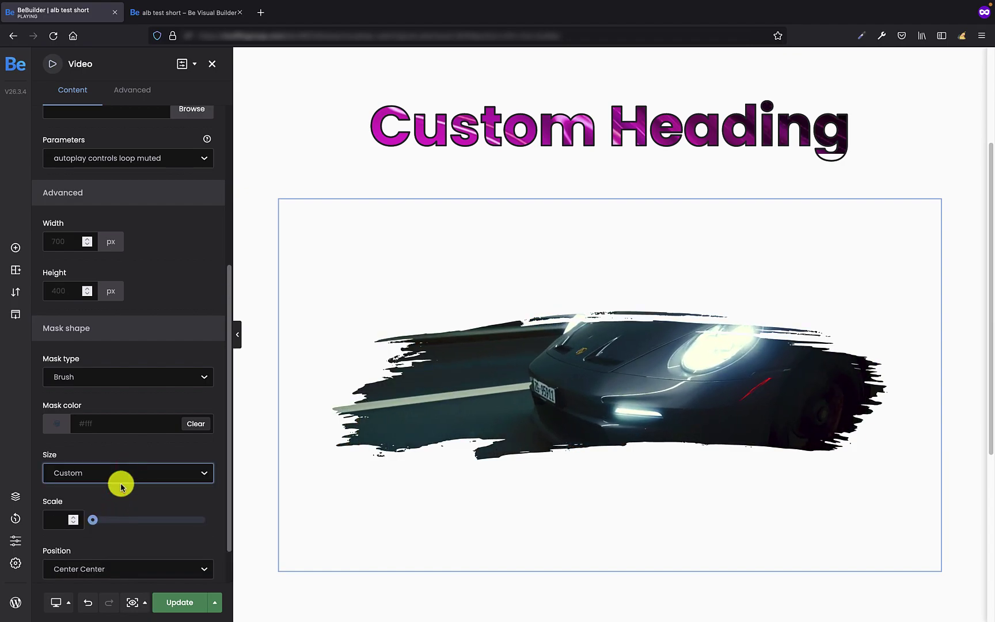
scroll(121, 486, "down", 2)
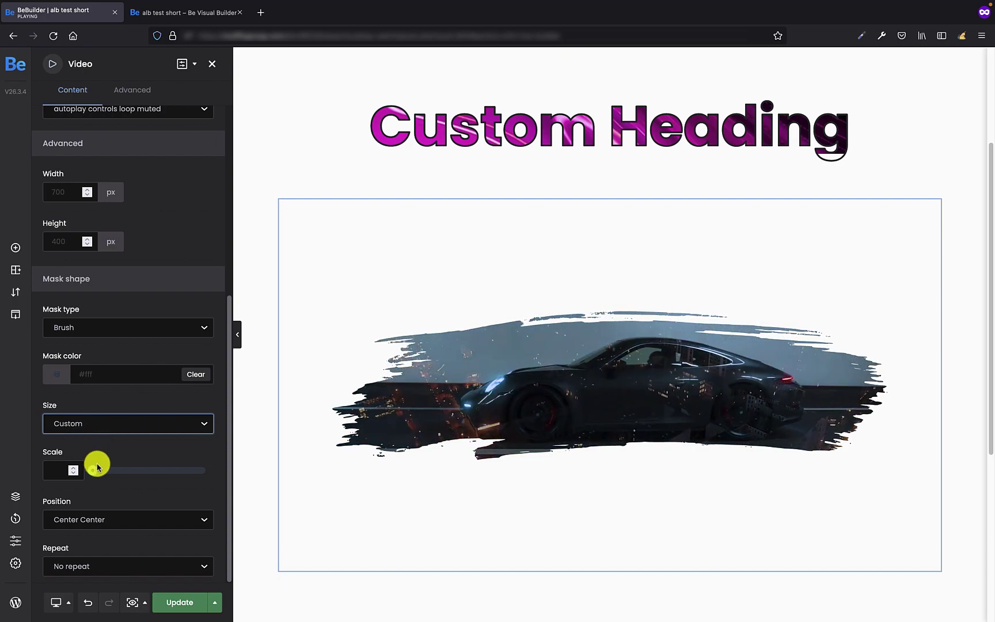
mouse_move(92, 472)
left_mouse_down()
mouse_move(191, 471)
mouse_move(143, 475)
mouse_move(174, 477)
left_mouse_up()
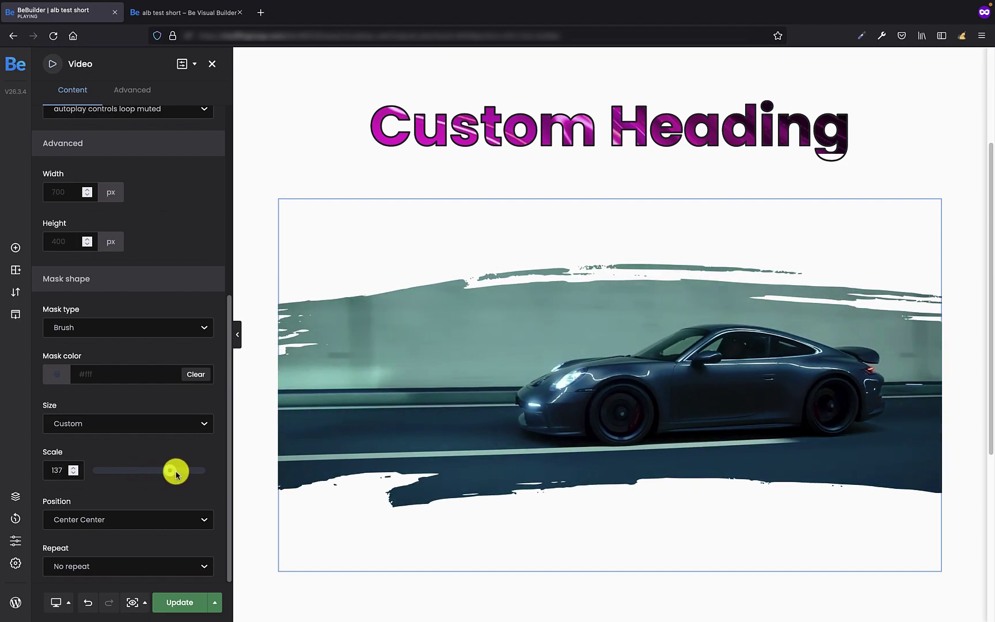
left_click(118, 521)
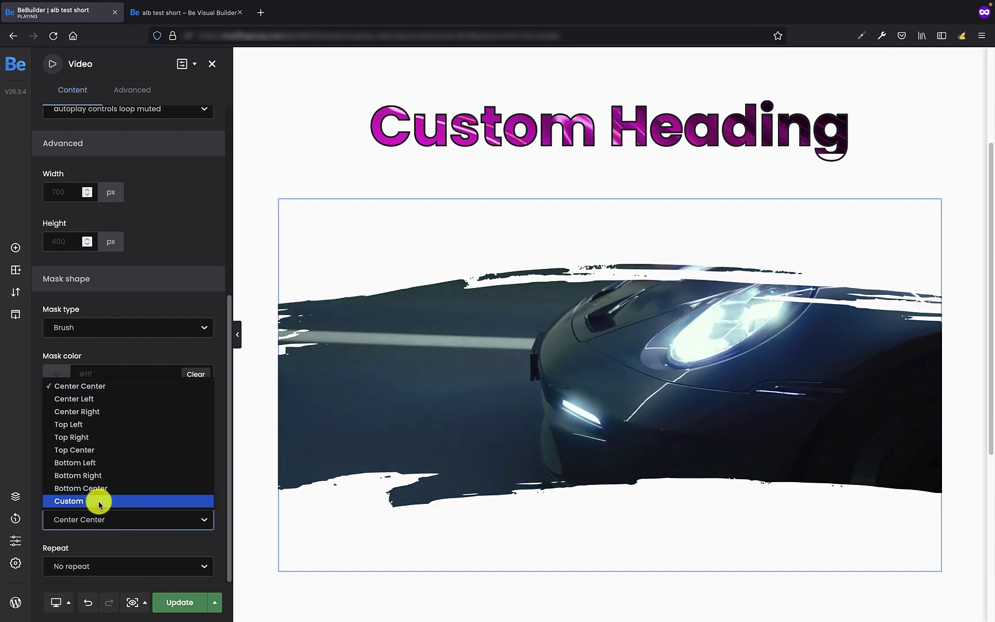
Step: Set the brush mask position to Custom with Position X 14 and Position Y 58
left_click(99, 501)
scroll(99, 504, "down", 2)
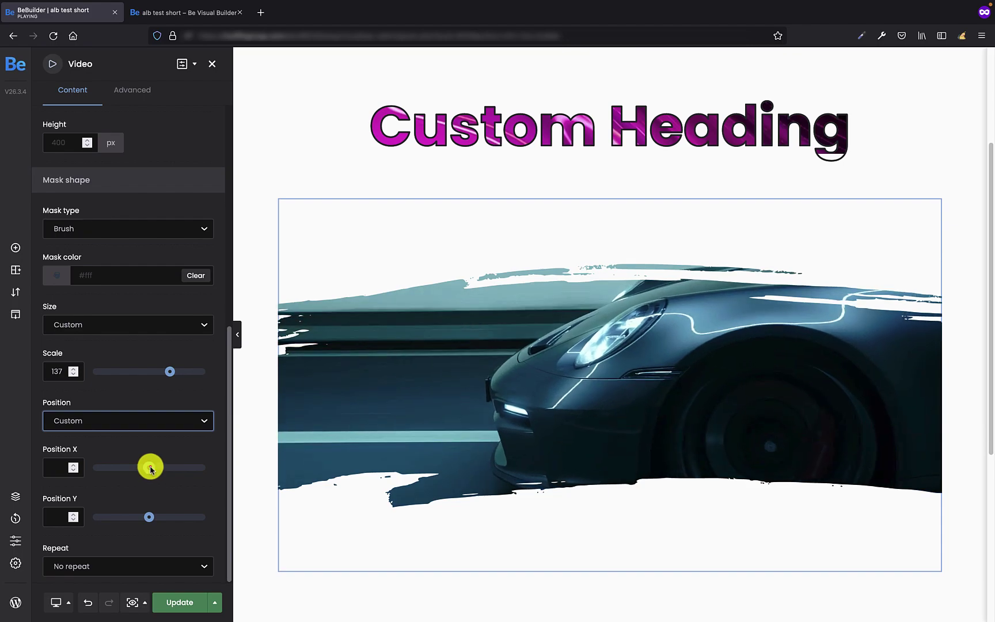
mouse_move(150, 469)
left_mouse_down()
mouse_move(96, 473)
mouse_move(213, 466)
mouse_move(135, 469)
mouse_move(182, 469)
mouse_move(157, 468)
left_mouse_up()
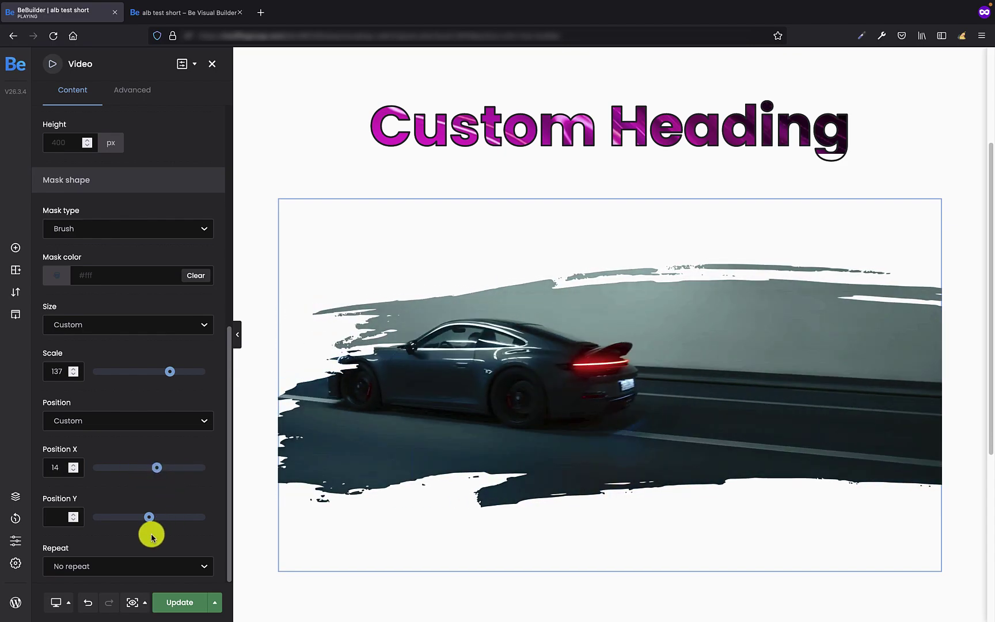
left_click_drag(149, 517, 187, 513)
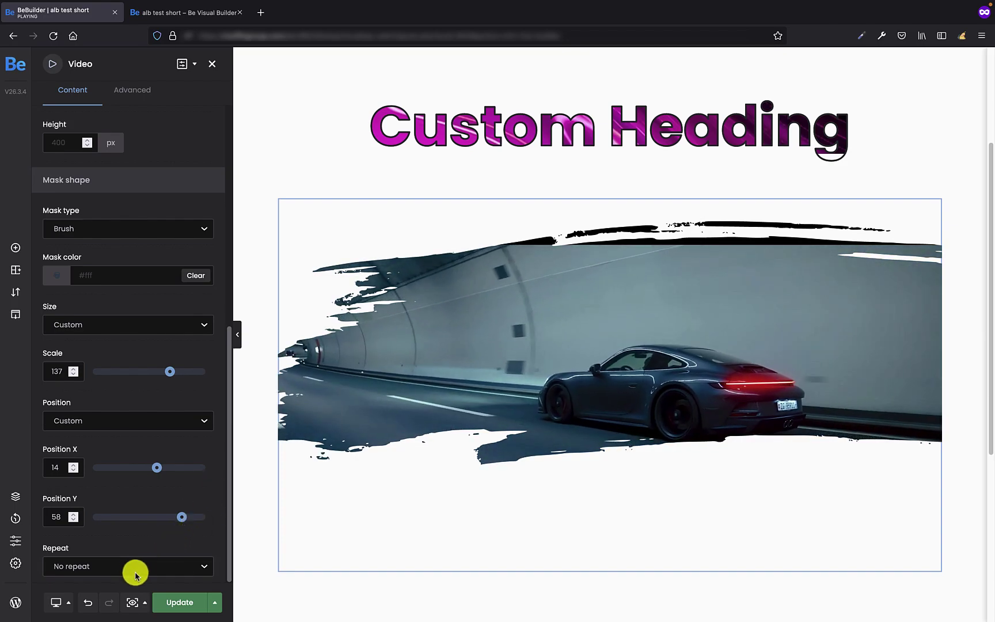
Step: Try Repeat X, switch back to No repeat, and shrink the brush mask to scale 30
left_click(87, 570)
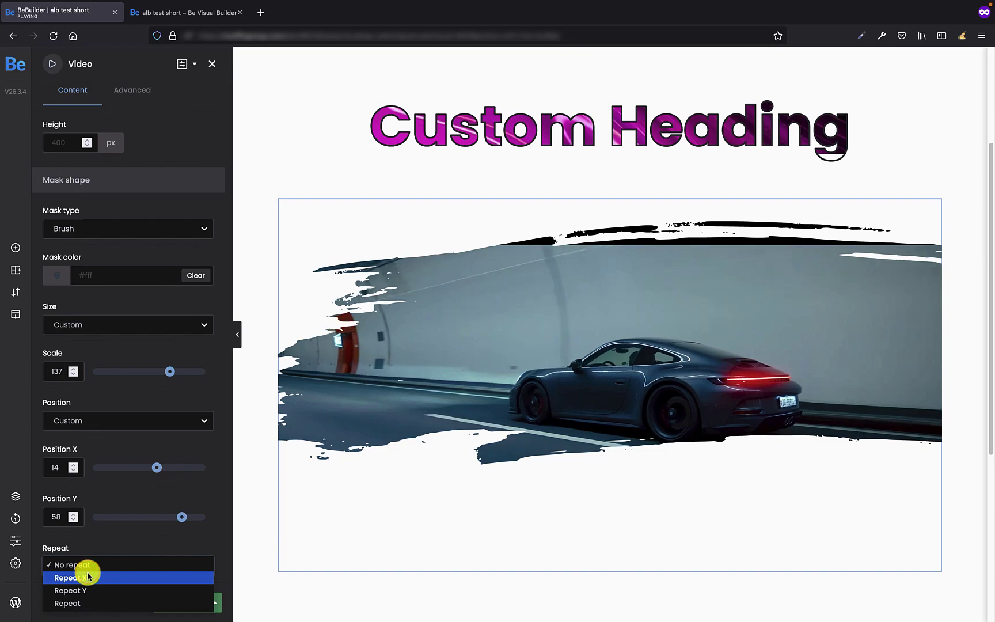
left_click(88, 576)
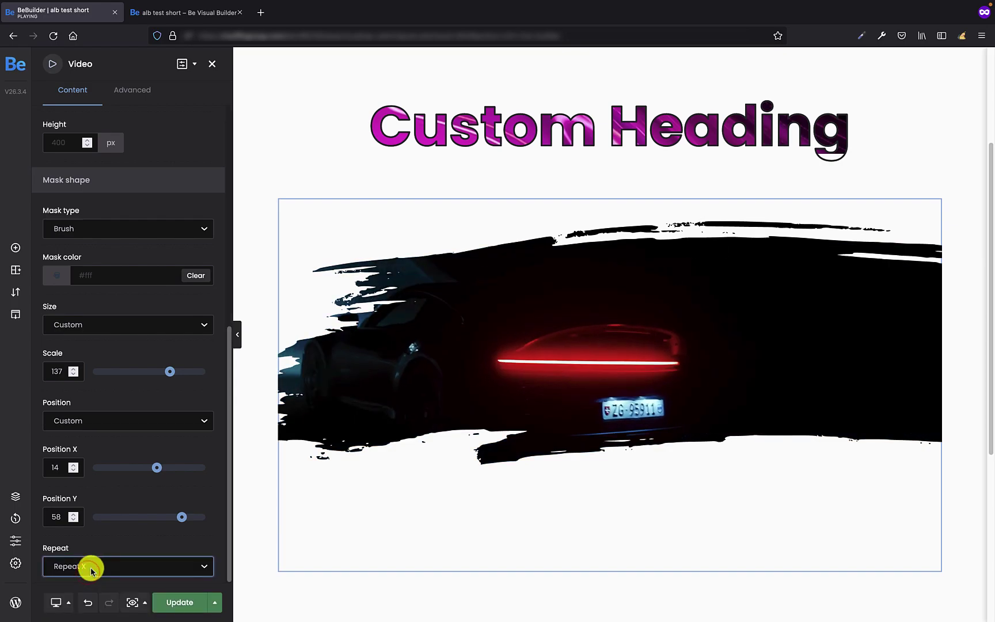
left_click(91, 570)
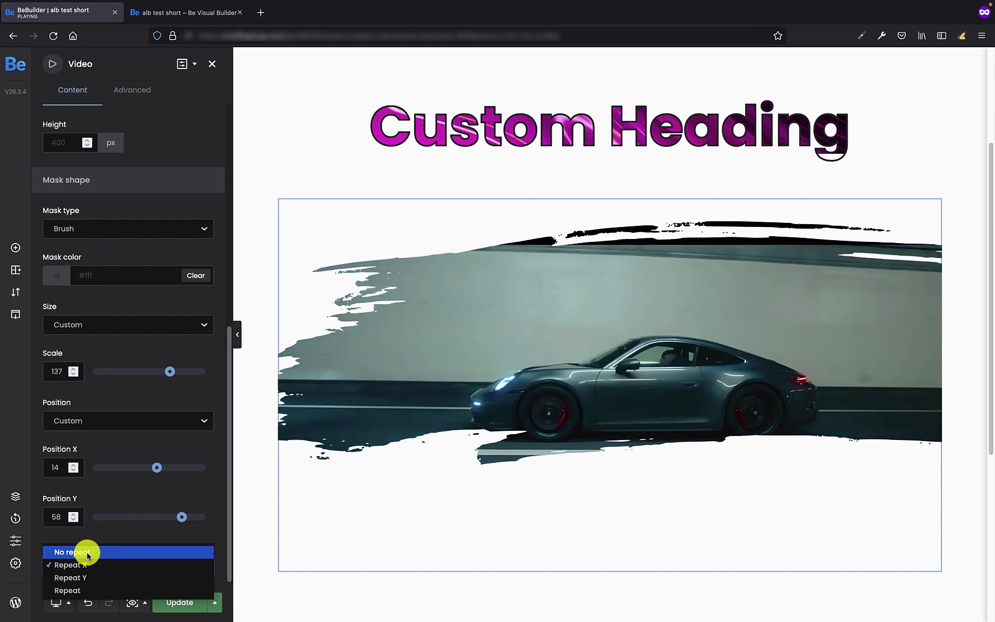
left_click(86, 553)
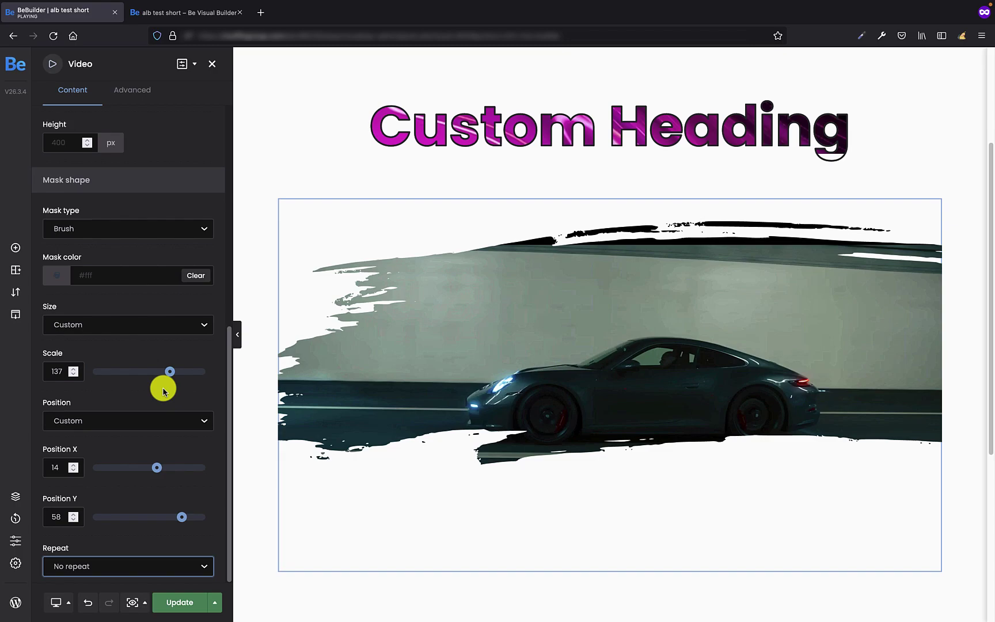
left_click_drag(170, 375, 122, 381)
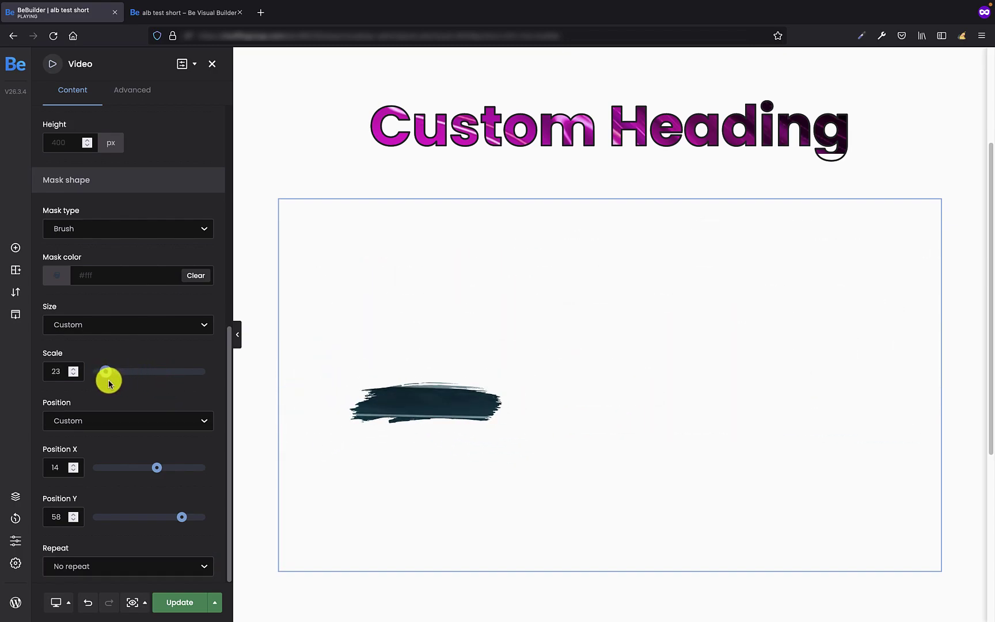
Step: Set the mask to Repeat in both directions at Position X 12, Position Y -3, scale 64
left_click(95, 567)
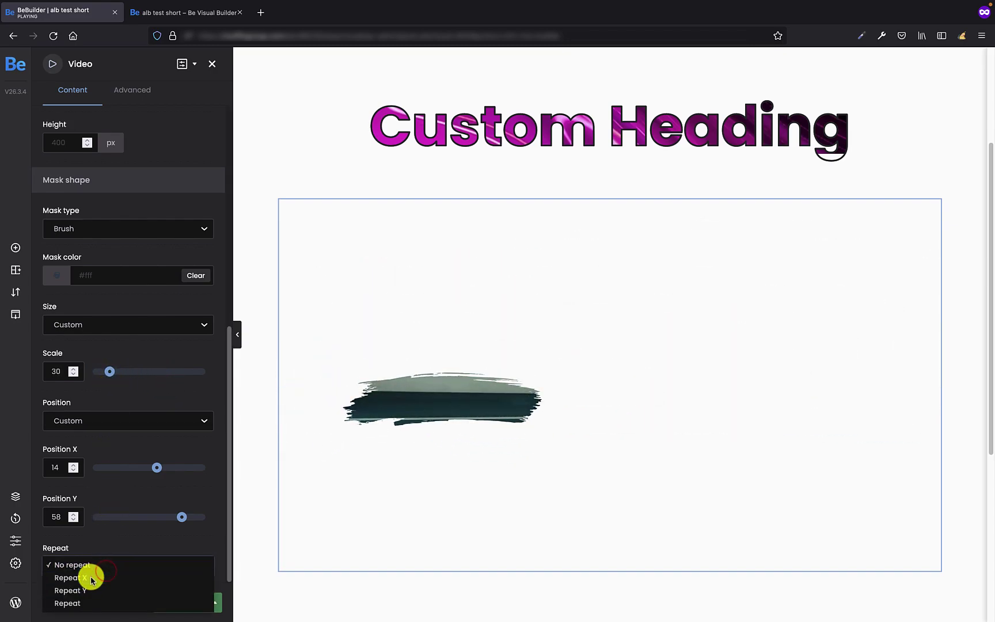
left_click(91, 577)
left_click(95, 567)
left_click(91, 576)
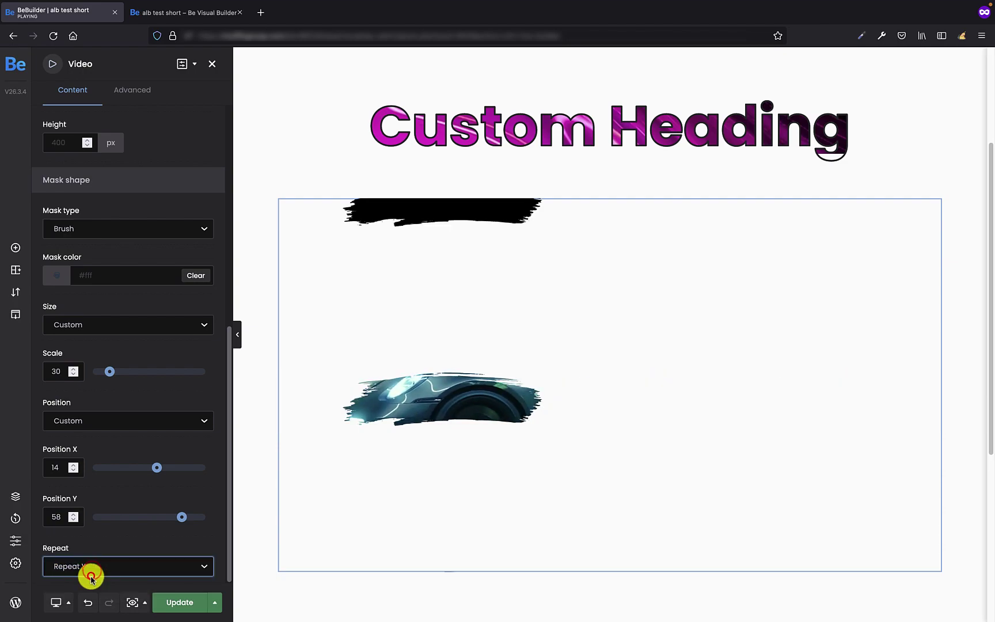
left_click(96, 559)
left_click(92, 575)
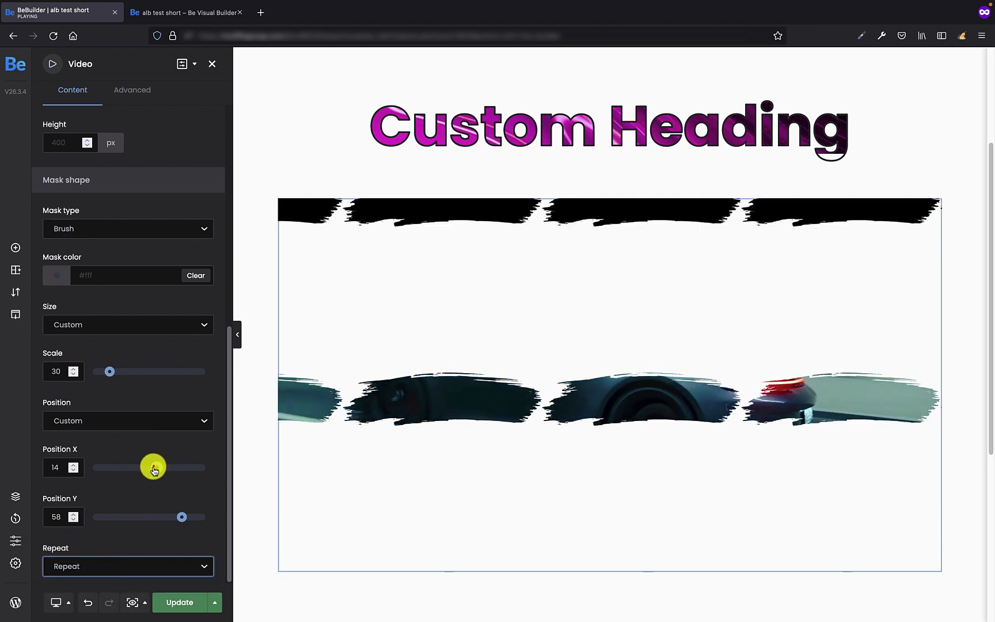
mouse_move(154, 470)
left_mouse_down()
mouse_move(118, 471)
mouse_move(158, 475)
left_mouse_up()
mouse_move(176, 523)
left_mouse_down()
mouse_move(129, 515)
mouse_move(147, 517)
left_mouse_up()
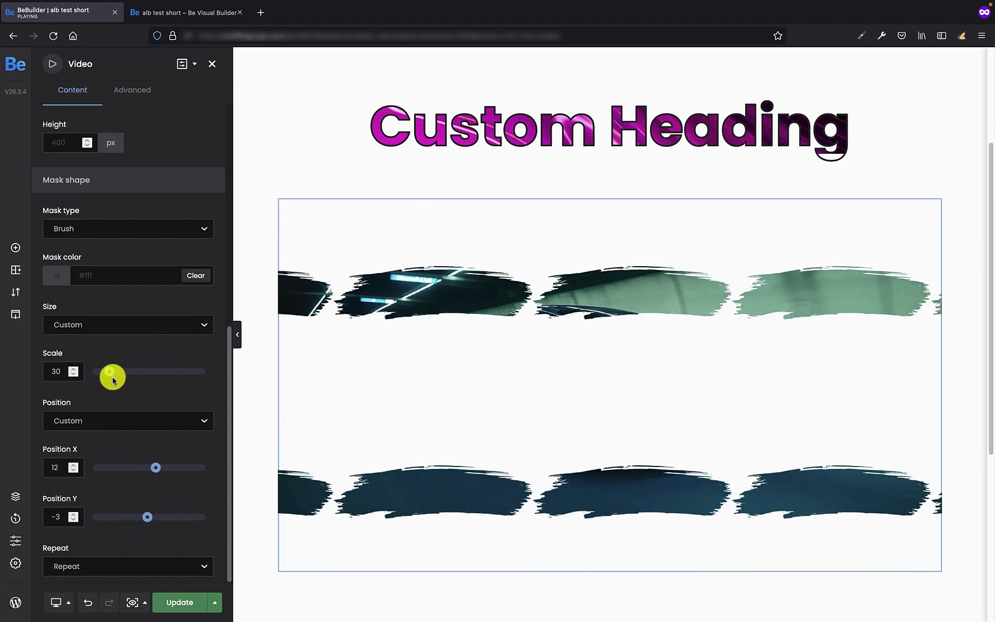
left_click_drag(110, 373, 132, 382)
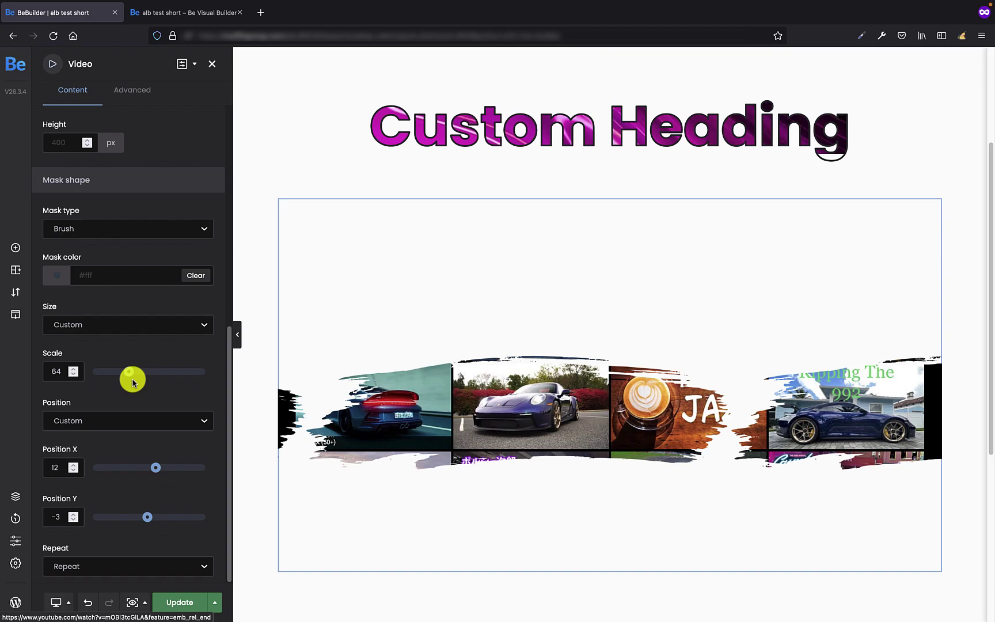
Step: Add an Image element below the video, finding it by searching 'image'
left_click(15, 248)
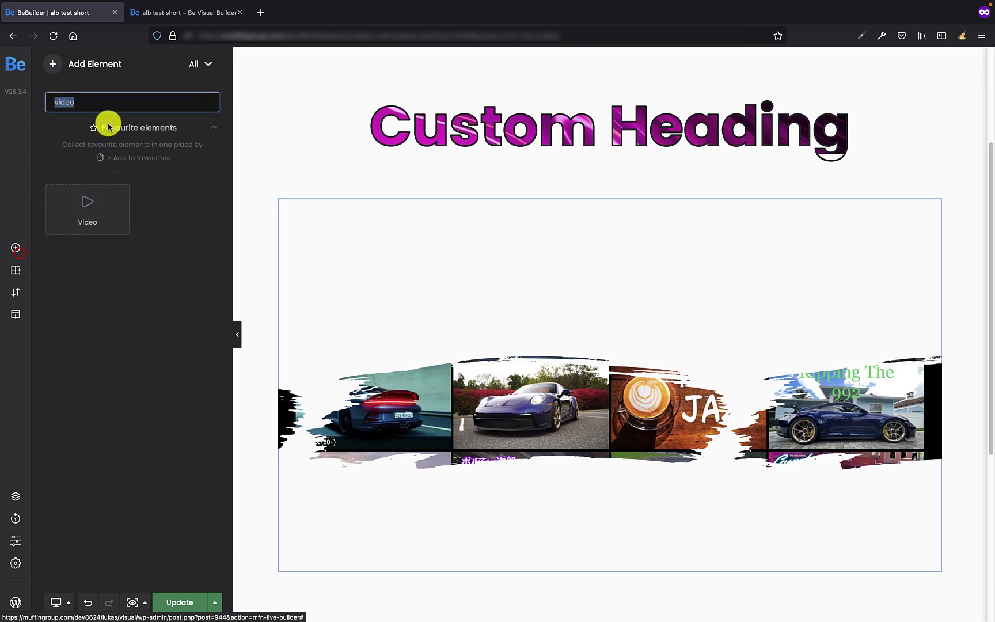
left_click(97, 107)
double_click(97, 106)
type("image")
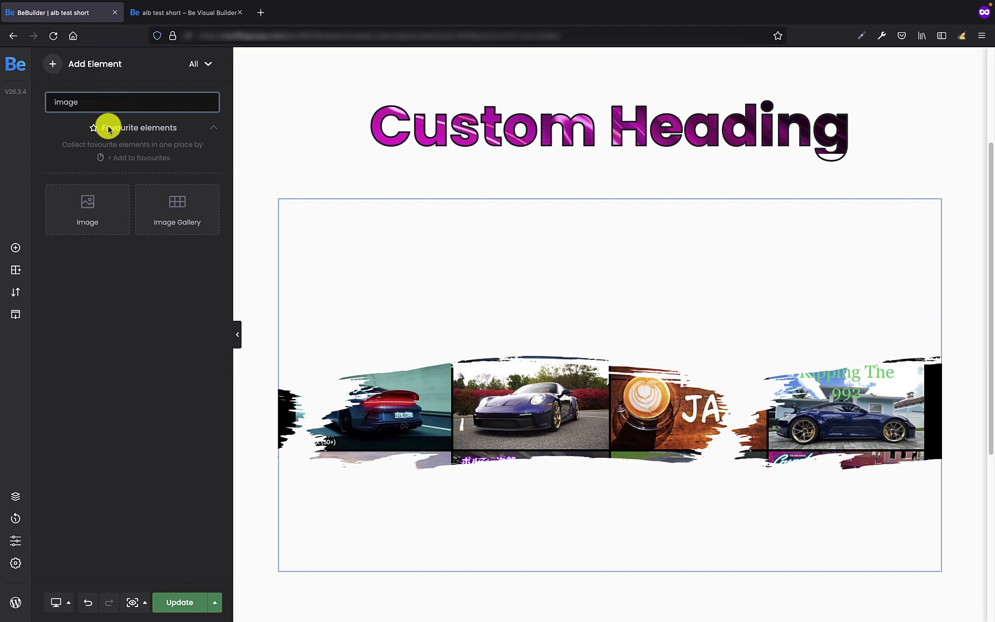
left_click_drag(123, 231, 473, 591)
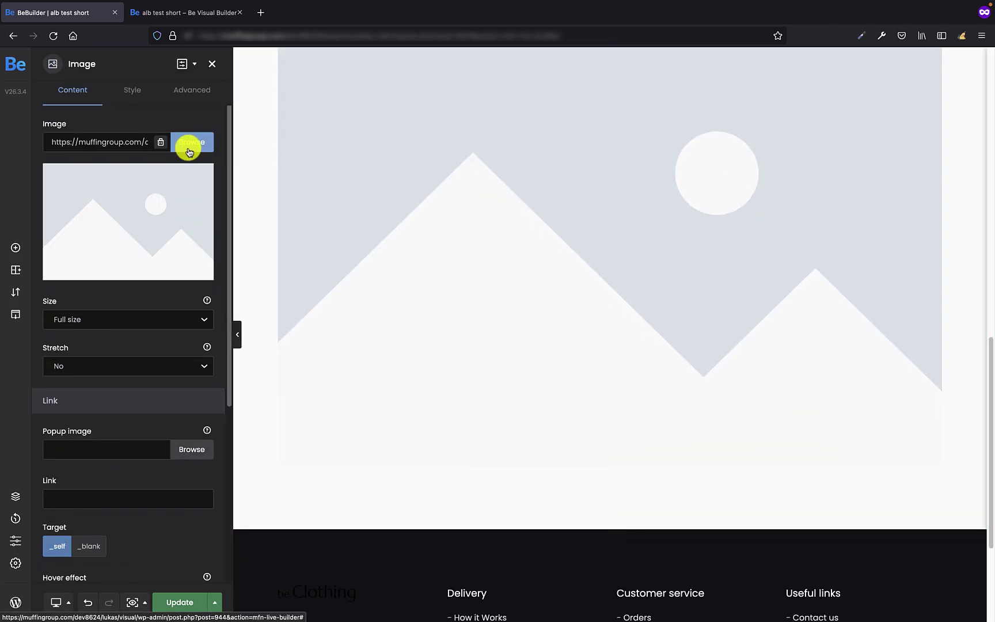
Step: Insert the pink marble picture into the Image element and bring the Mask shape settings into view
left_click(189, 142)
left_click(75, 194)
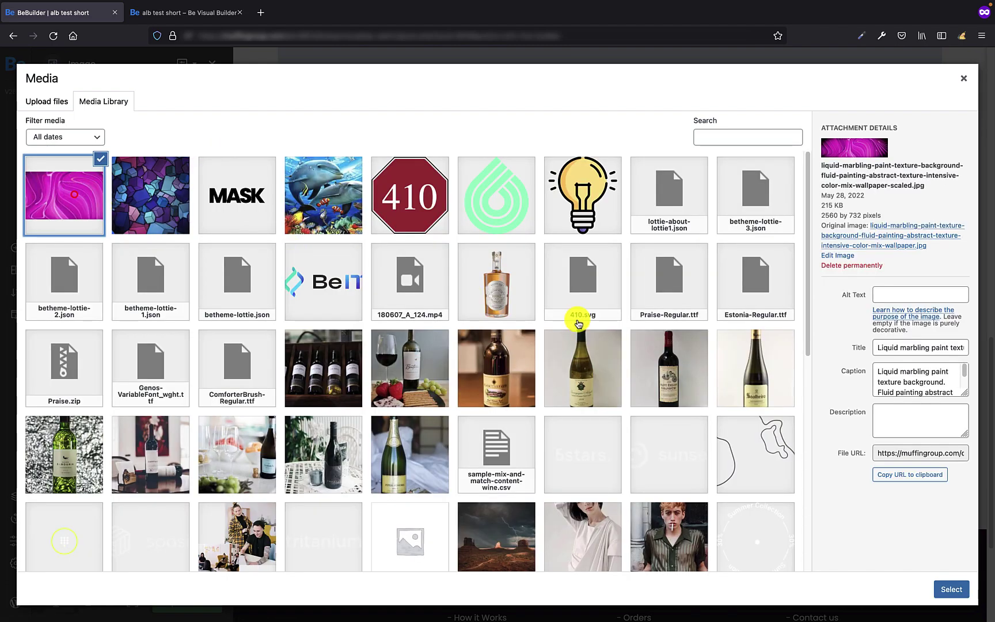
left_click(950, 588)
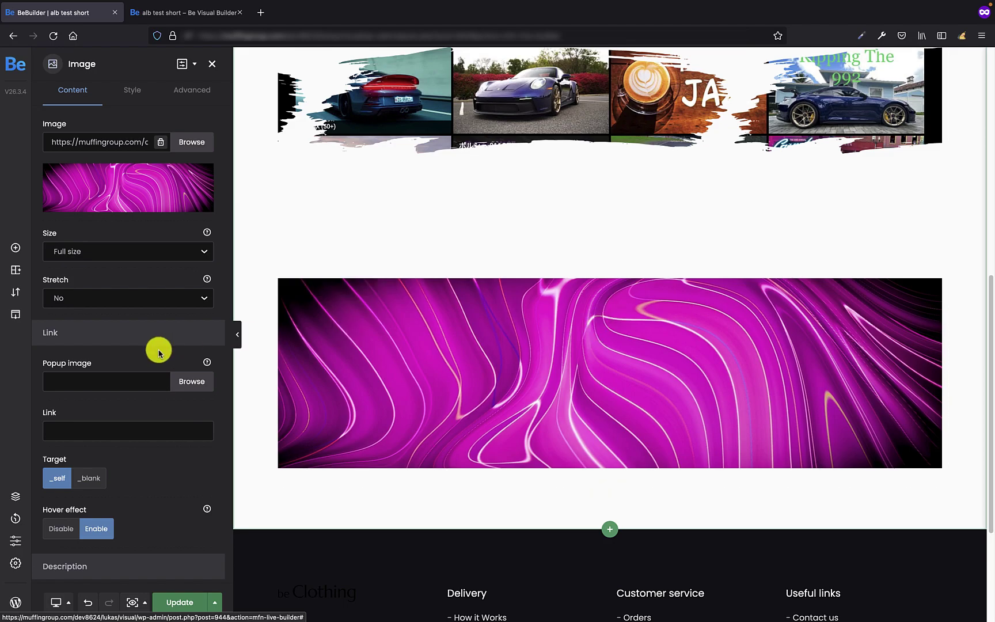
scroll(118, 391, "down", 3)
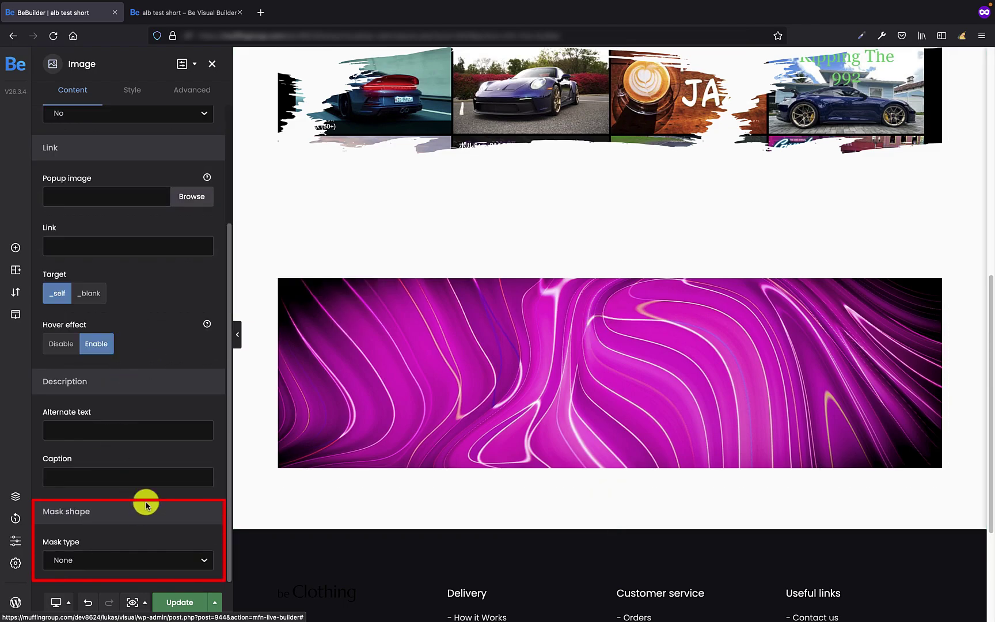
Step: Set the image's Mask type to Custom
left_click(129, 560)
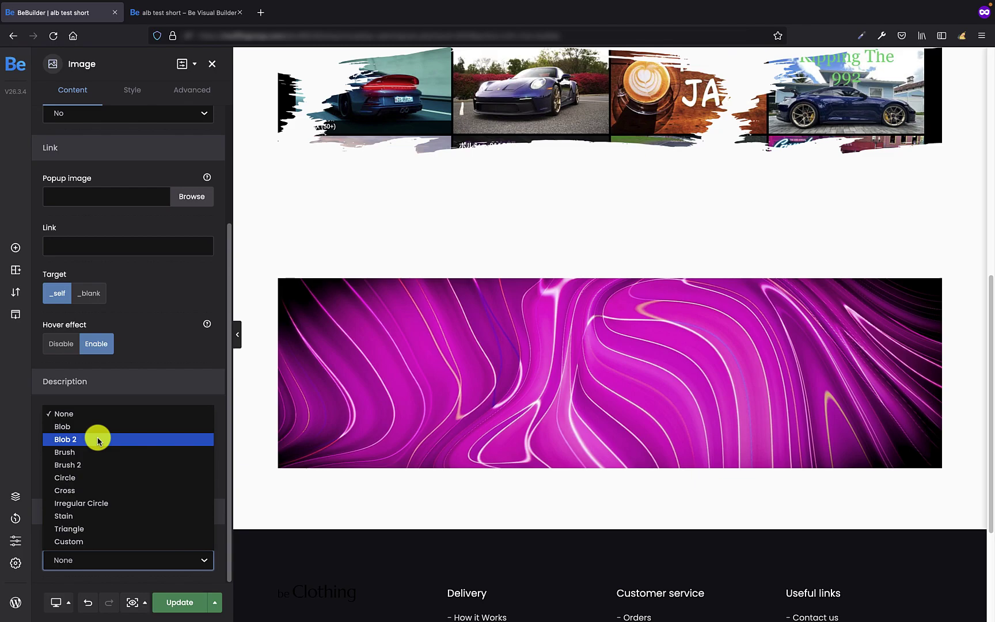
left_click(96, 541)
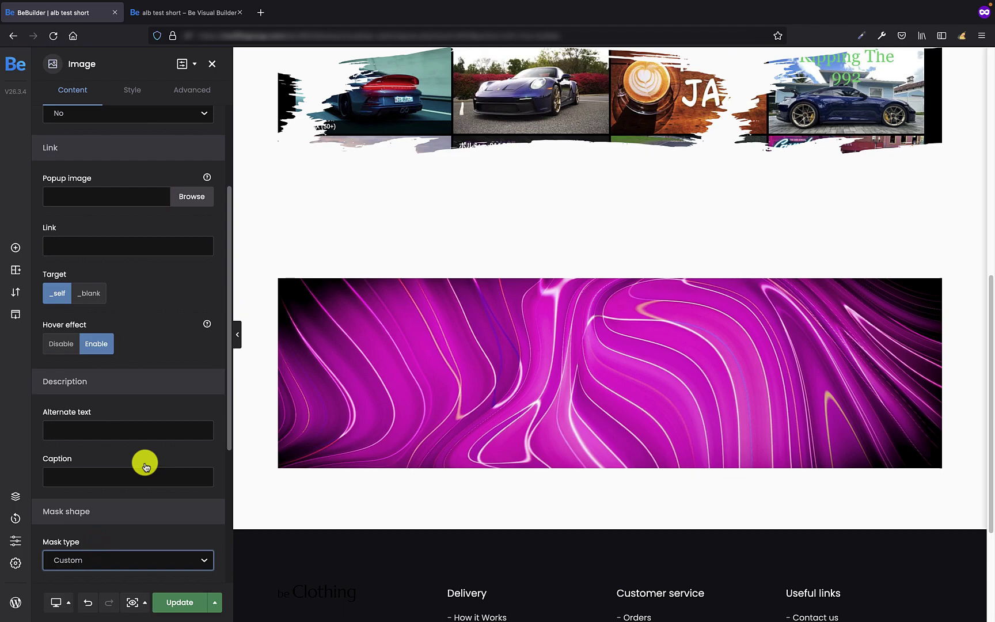
scroll(141, 516, "down", 4)
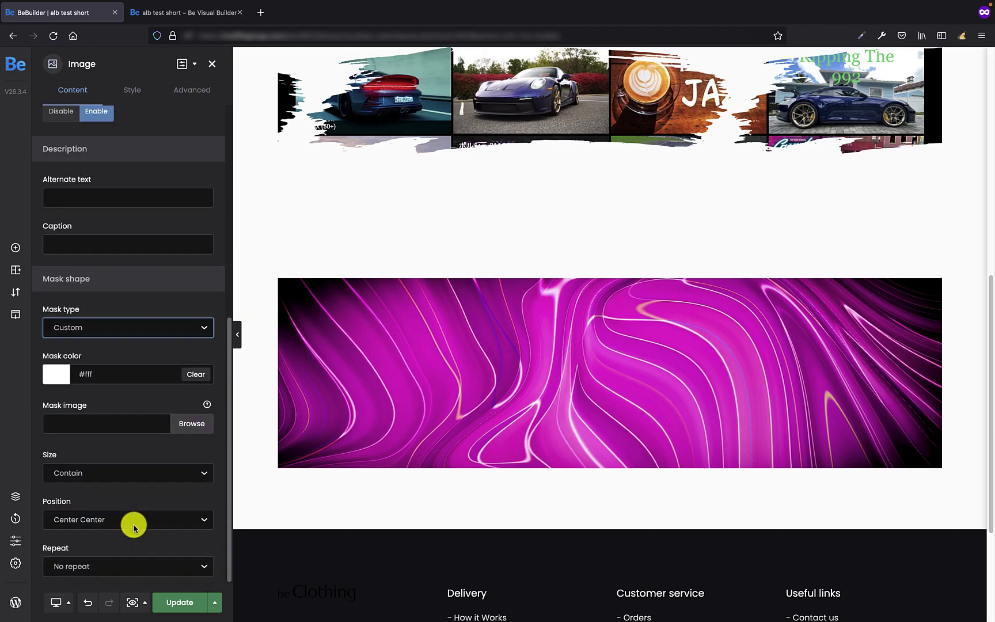
Step: Try a red mask colour #AC3737, then clear the mask colour
double_click(94, 371)
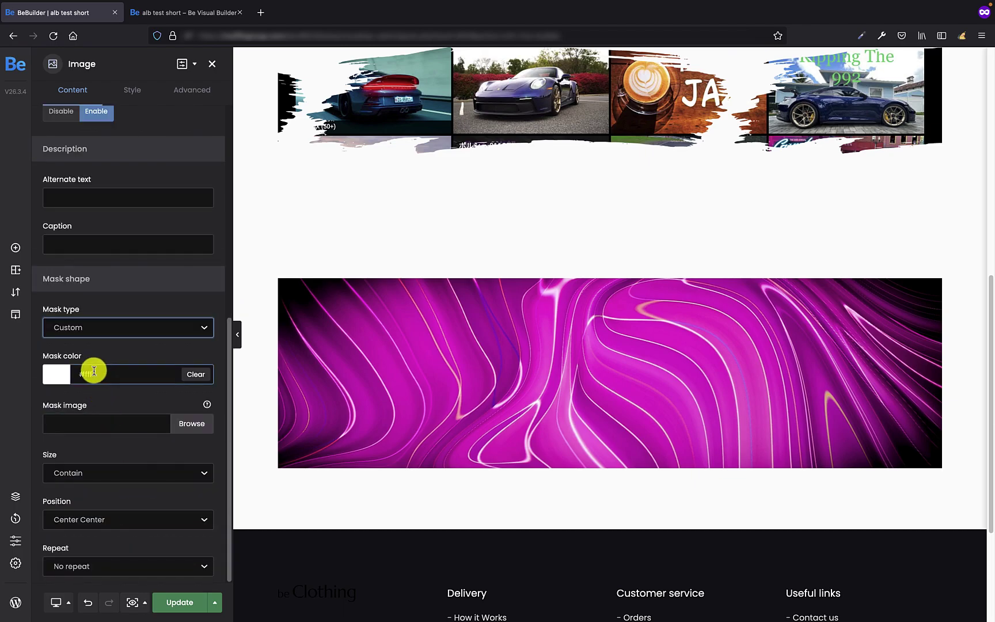
left_click(121, 353)
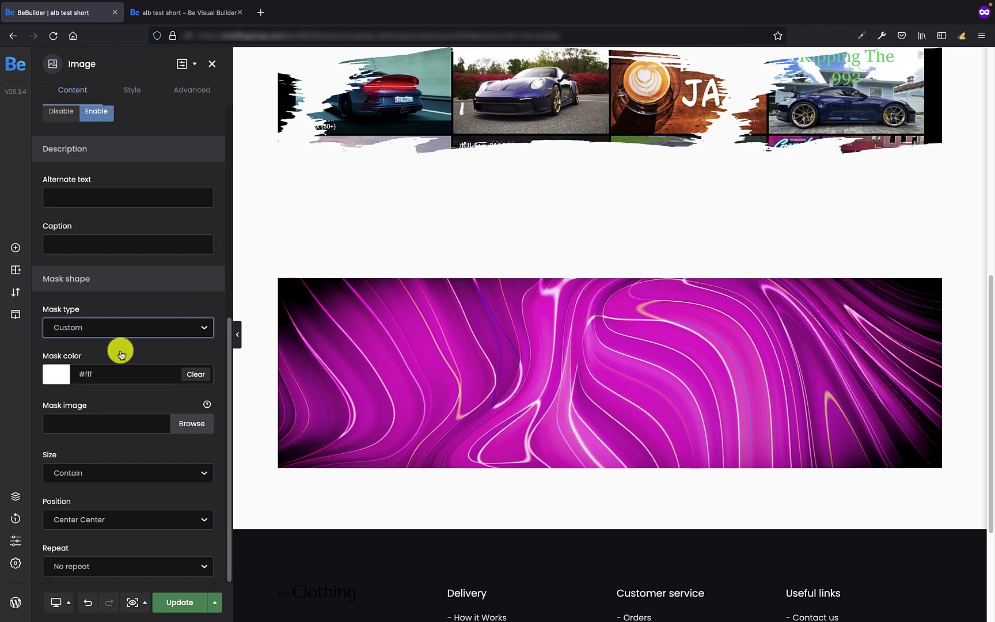
left_click(57, 374)
left_click(105, 432)
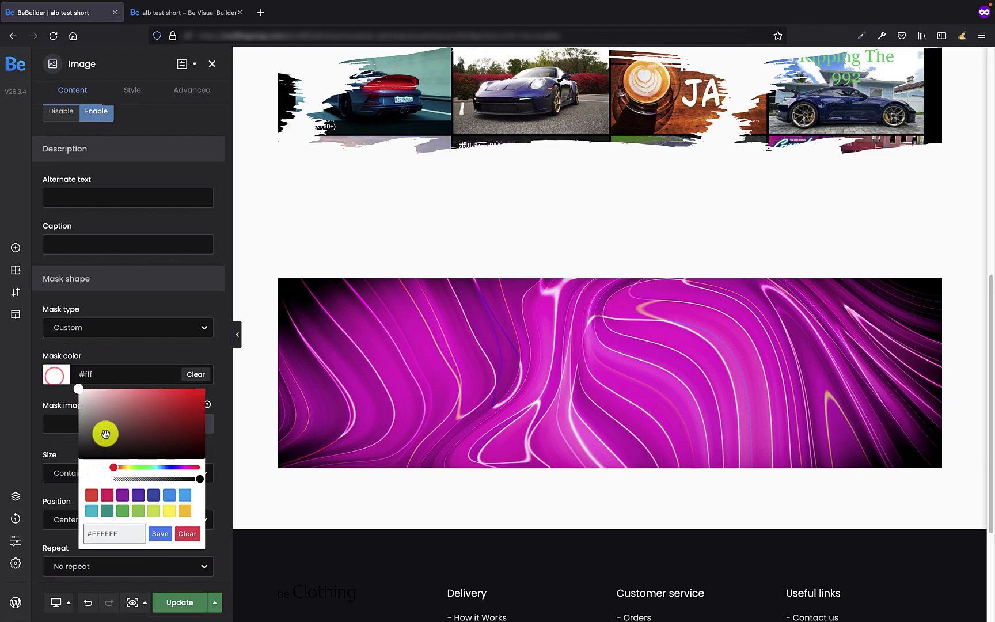
left_click_drag(141, 430, 165, 411)
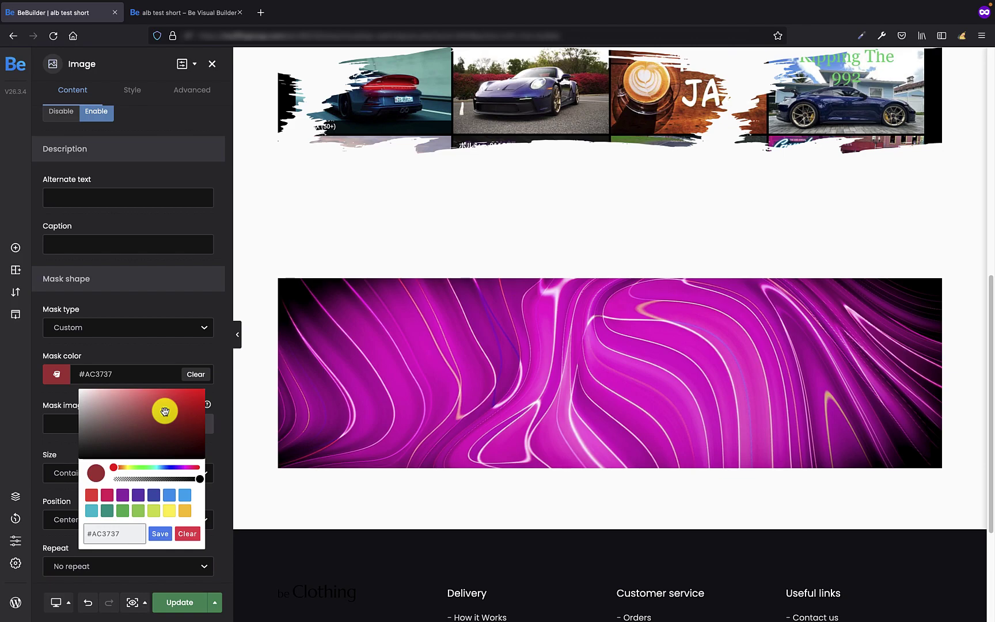
left_click(203, 374)
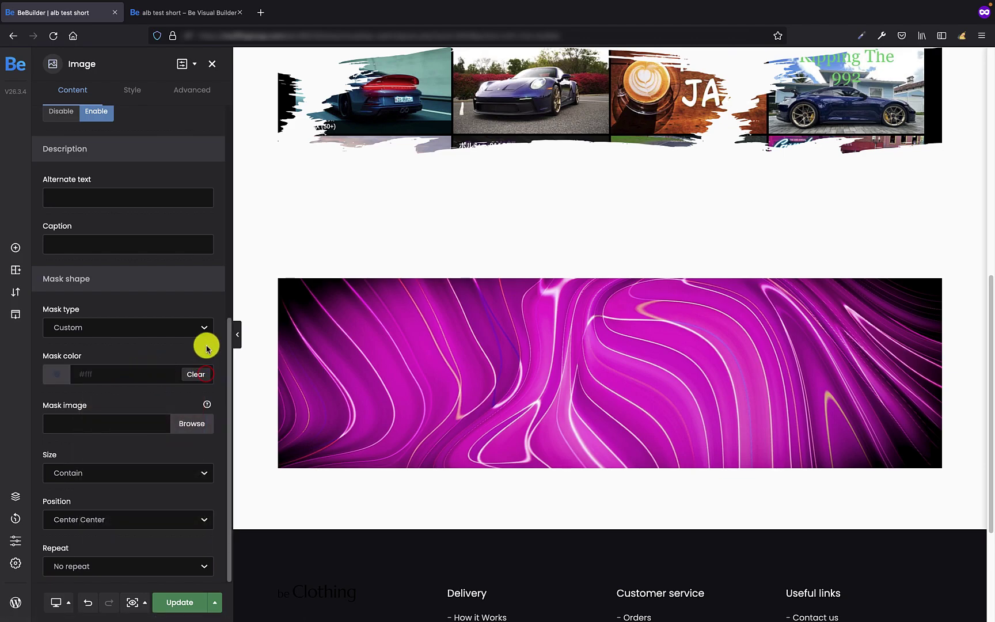
Step: Choose the MASK lettering shape from the Media Library as the image's mask image
left_click(201, 428)
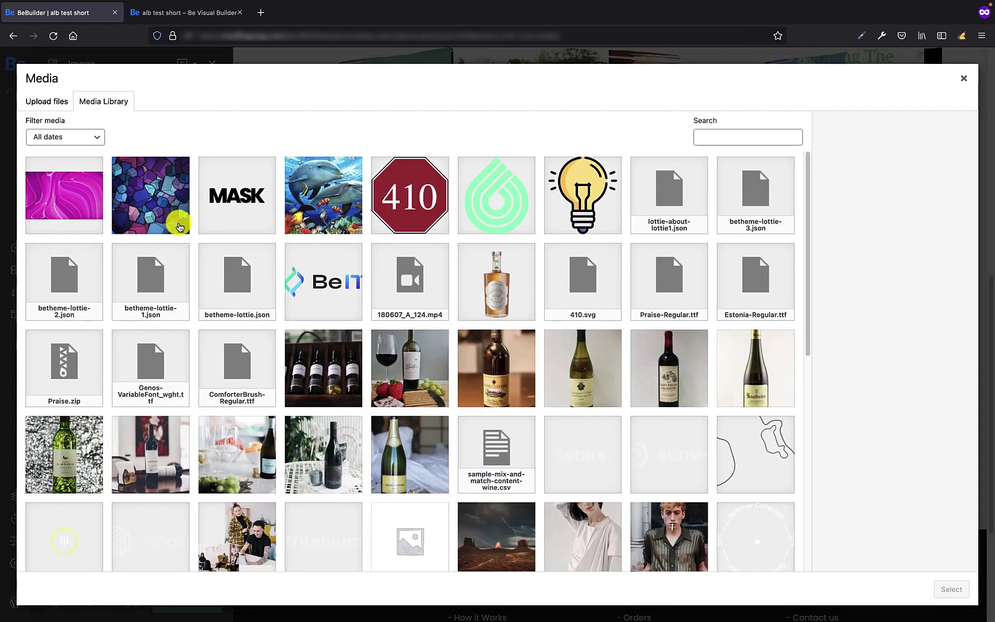
left_click(236, 195)
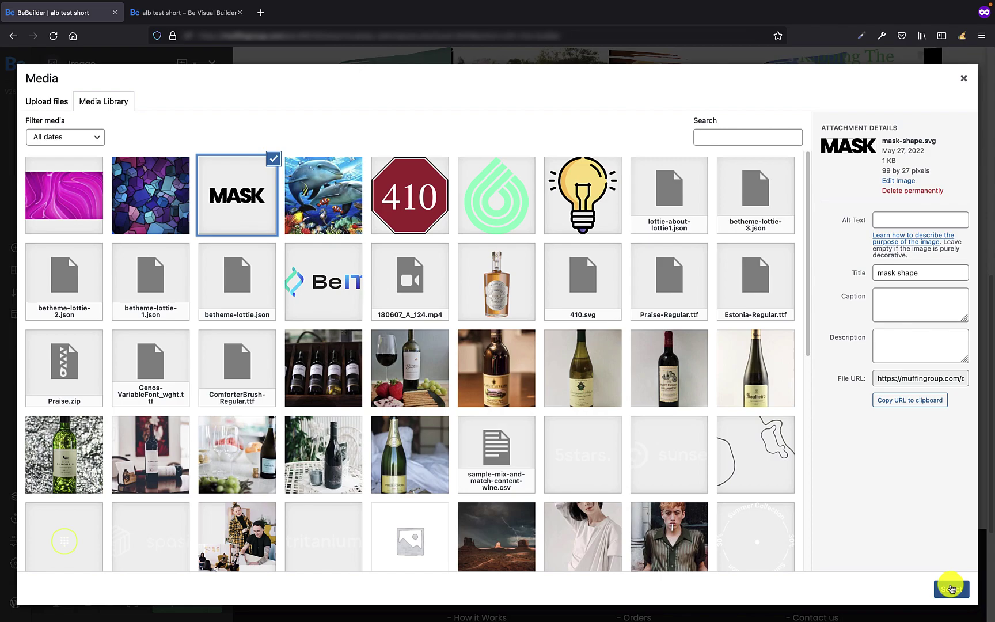
left_click(951, 588)
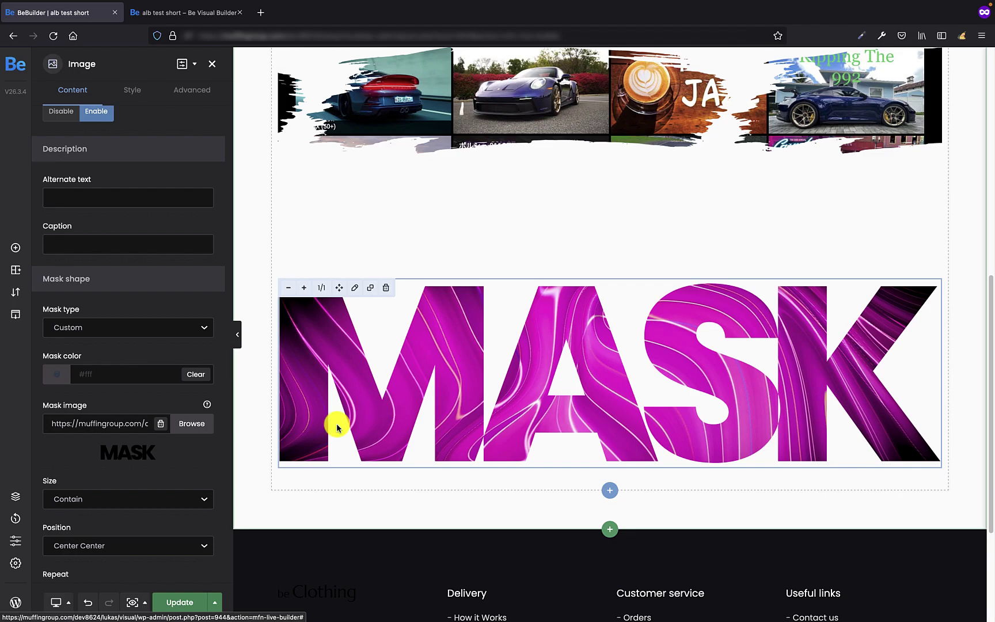
Step: Set the MASK mask size to Custom with scale 67
scroll(207, 433, "down", 1)
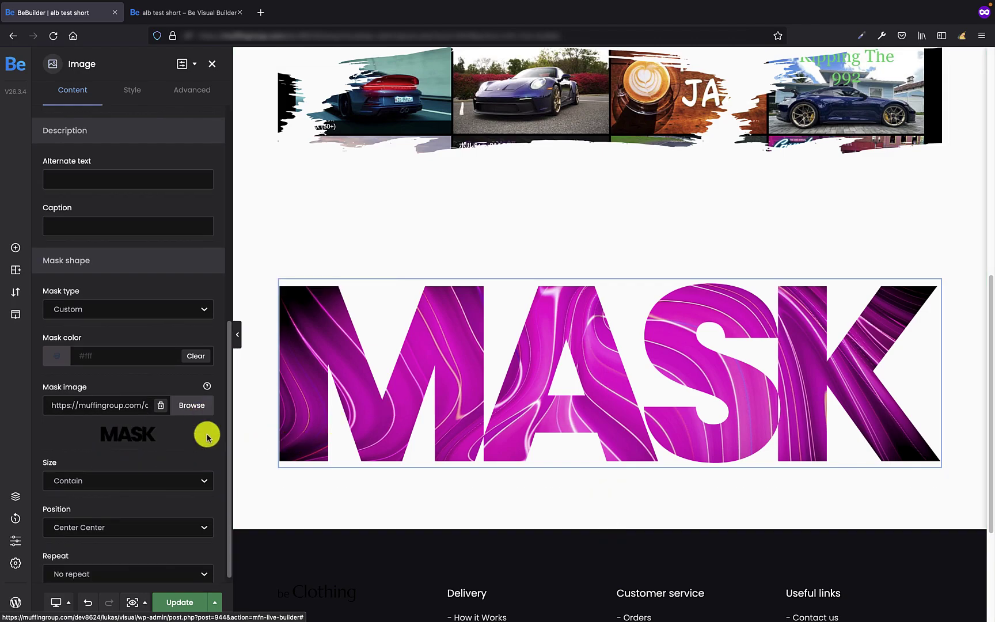
left_click(103, 472)
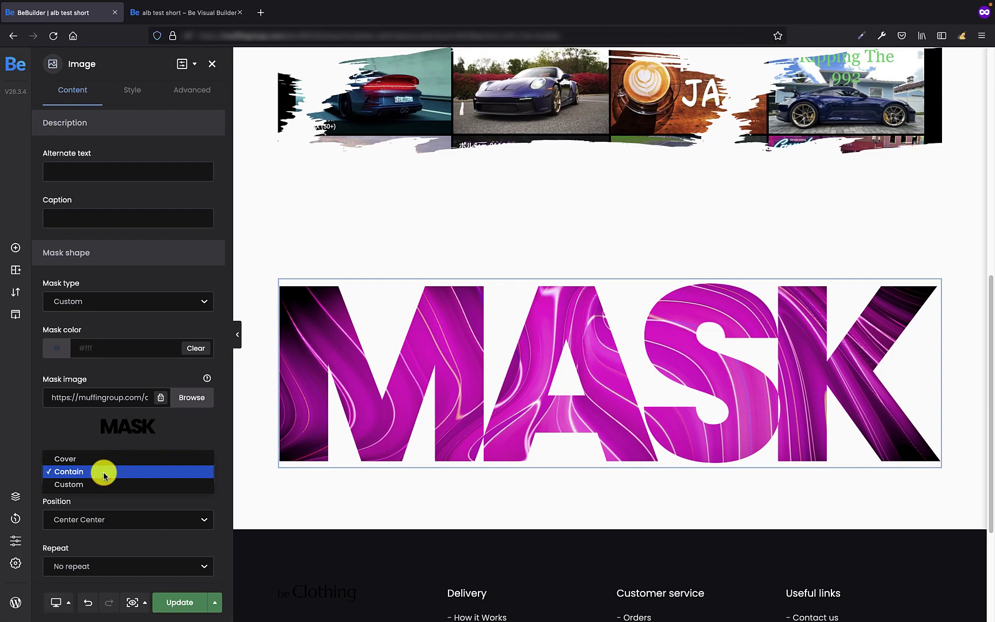
left_click(106, 485)
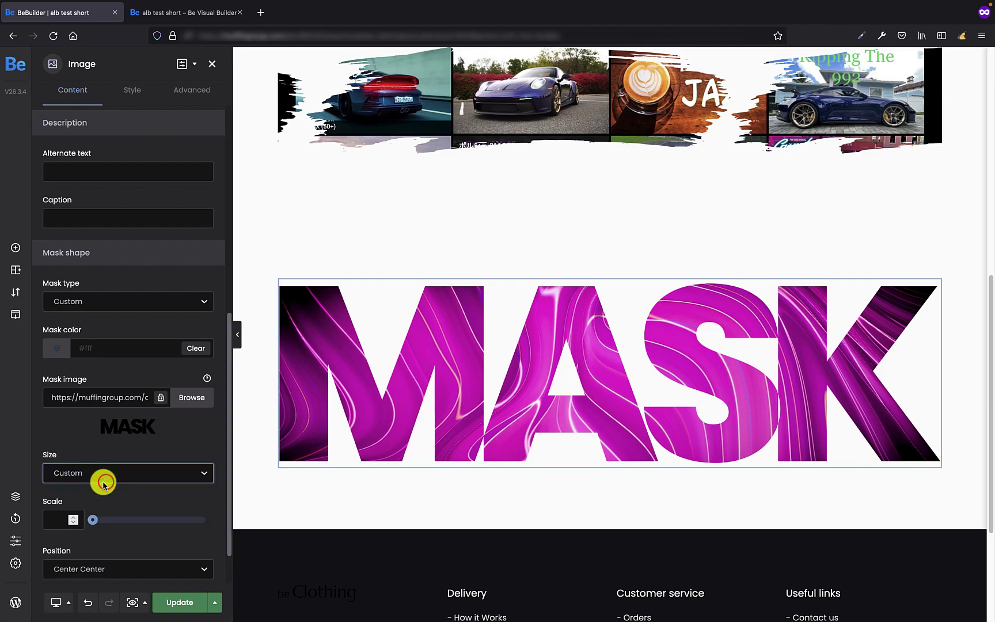
scroll(104, 506, "down", 2)
left_click_drag(94, 477, 134, 481)
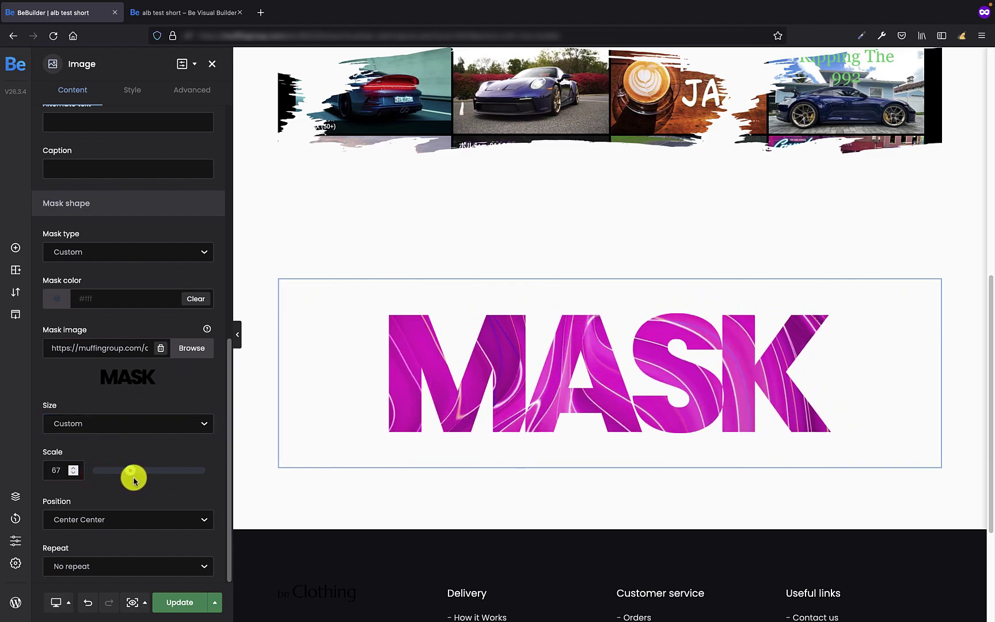
Step: Try several mask positions, settling on Center Center
left_click(92, 525)
left_click(91, 400)
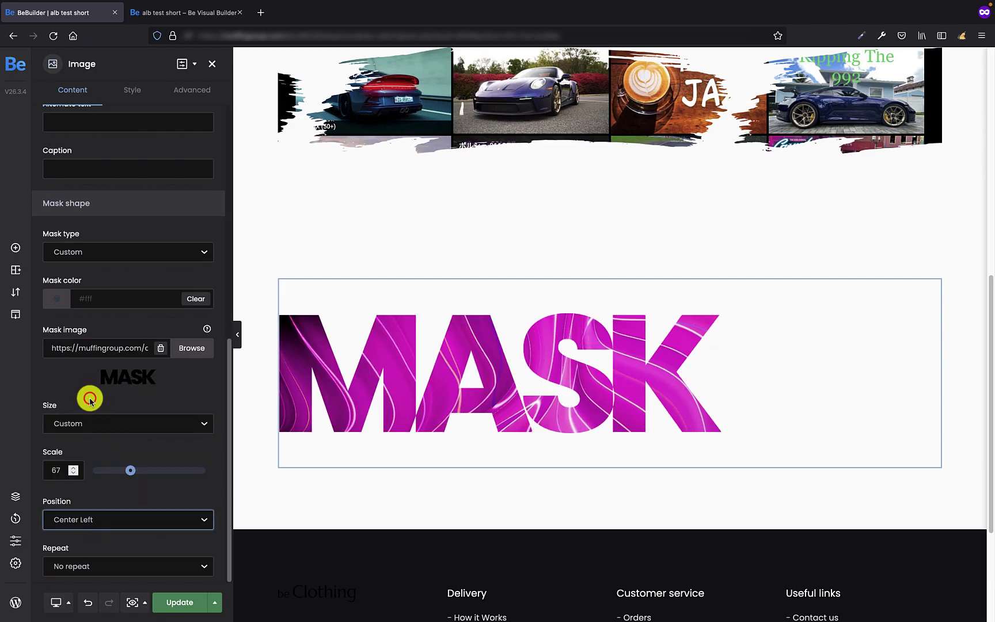
left_click(77, 524)
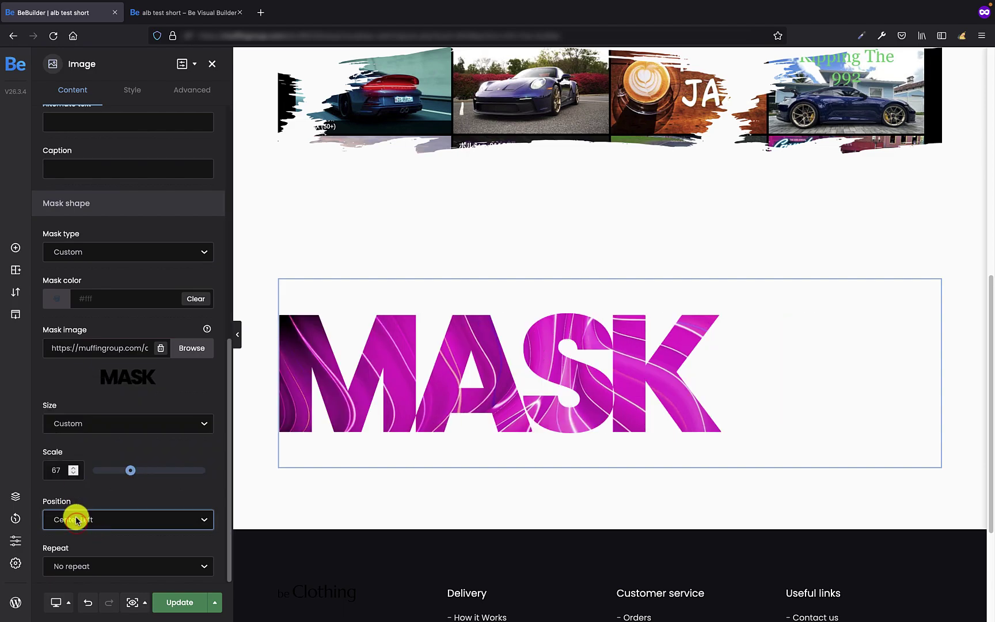
left_click(81, 415)
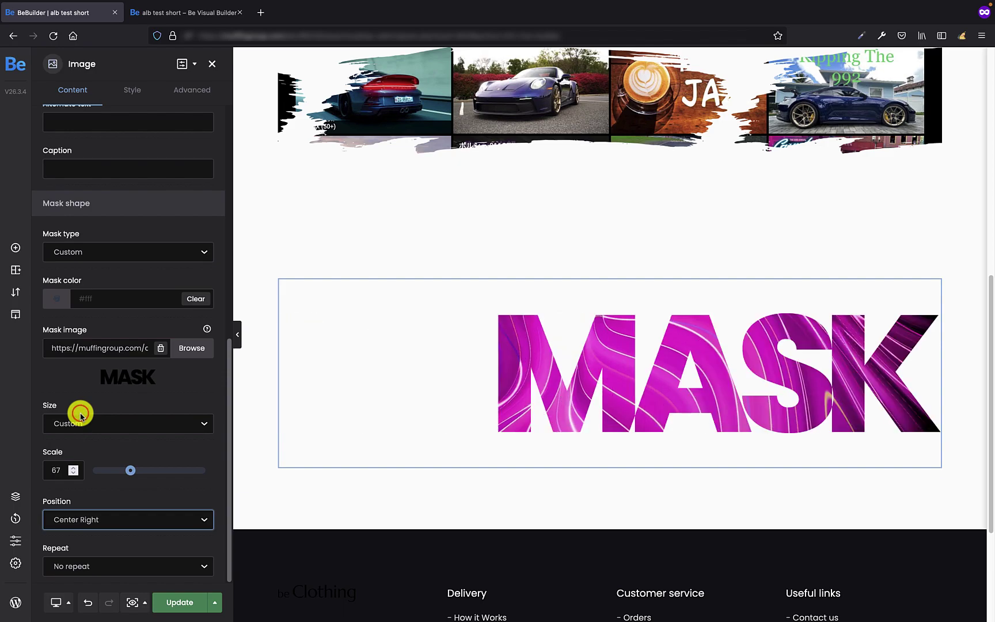
left_click(87, 521)
left_click(86, 529)
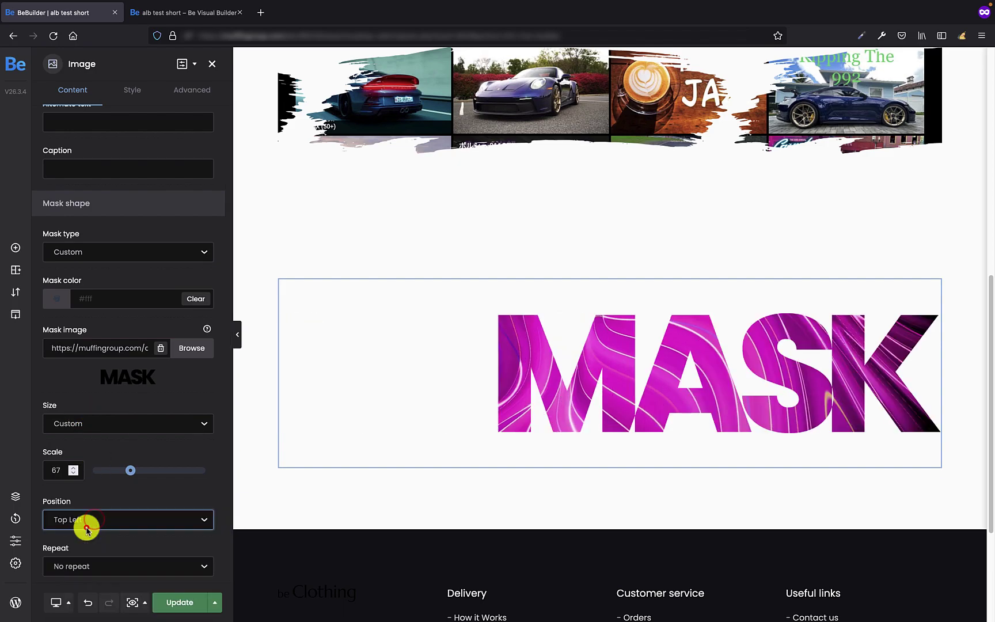
left_click(103, 520)
left_click(100, 544)
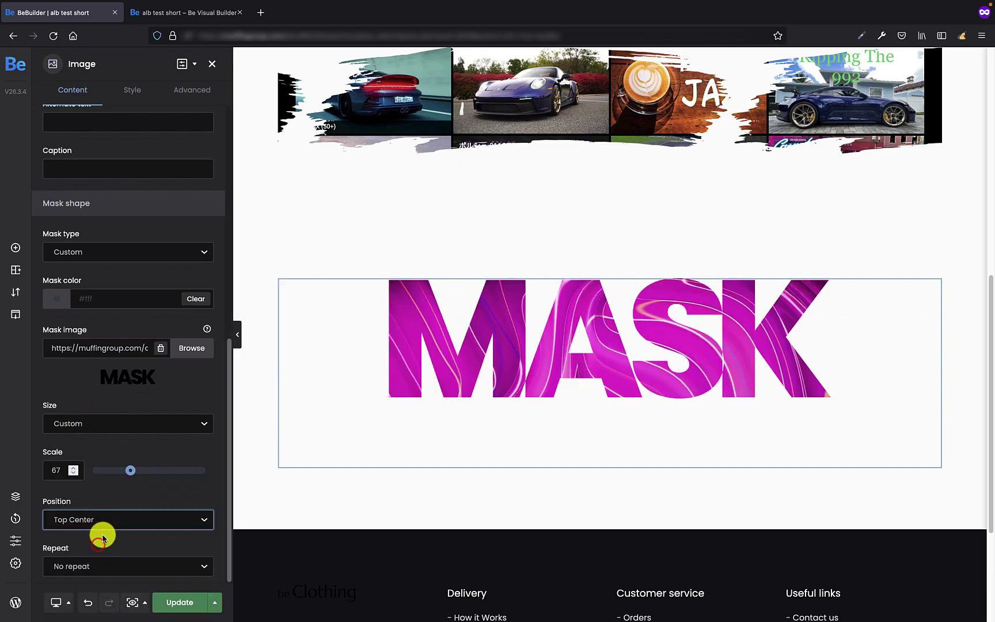
left_click(100, 521)
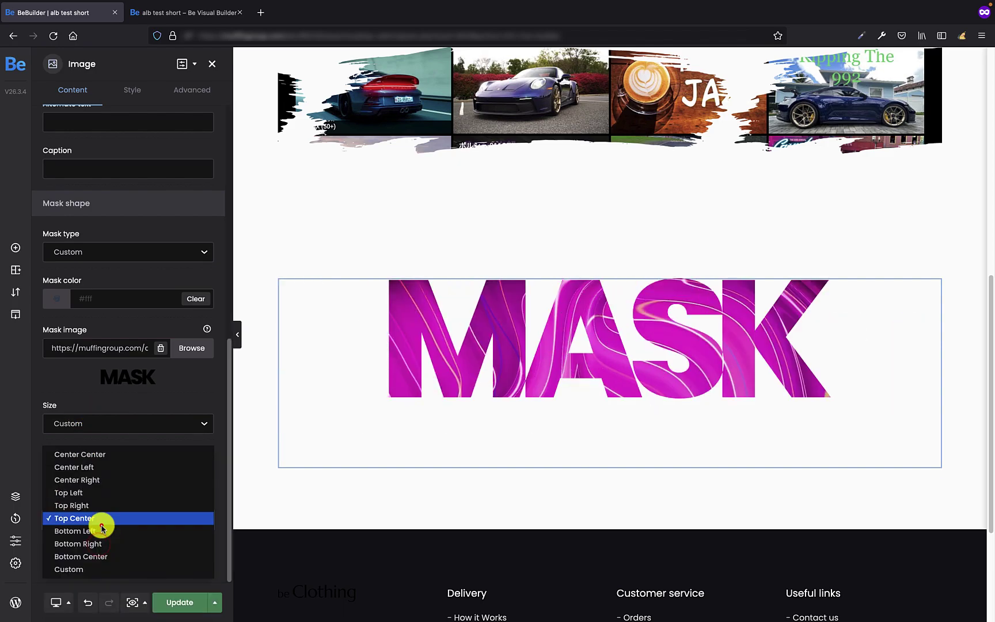
left_click(100, 455)
Step: Set the mask repeat to Repeat so the MASK lettering tiles both ways
left_click(149, 566)
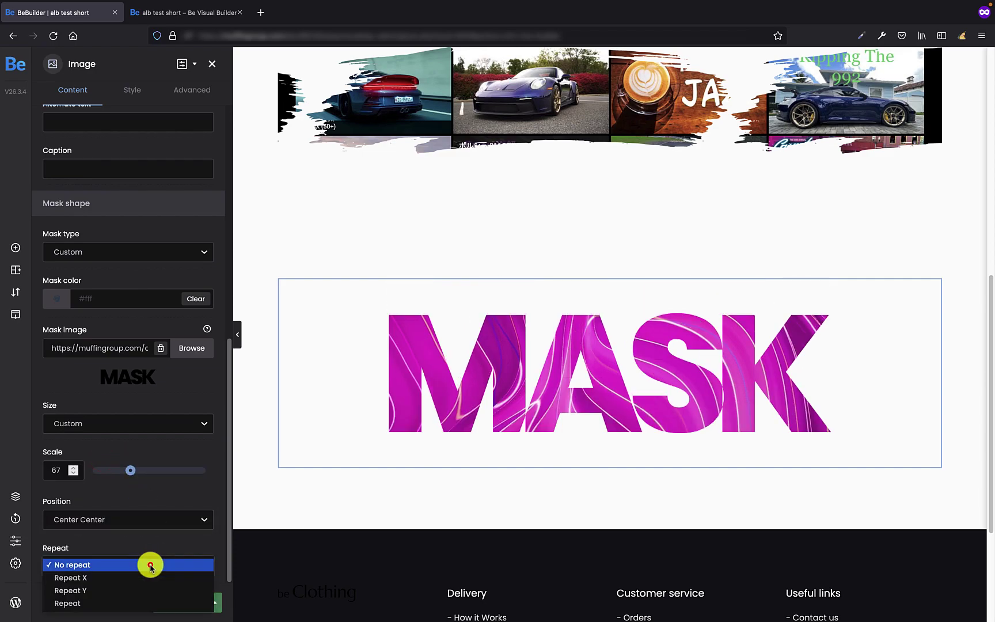
left_click(132, 576)
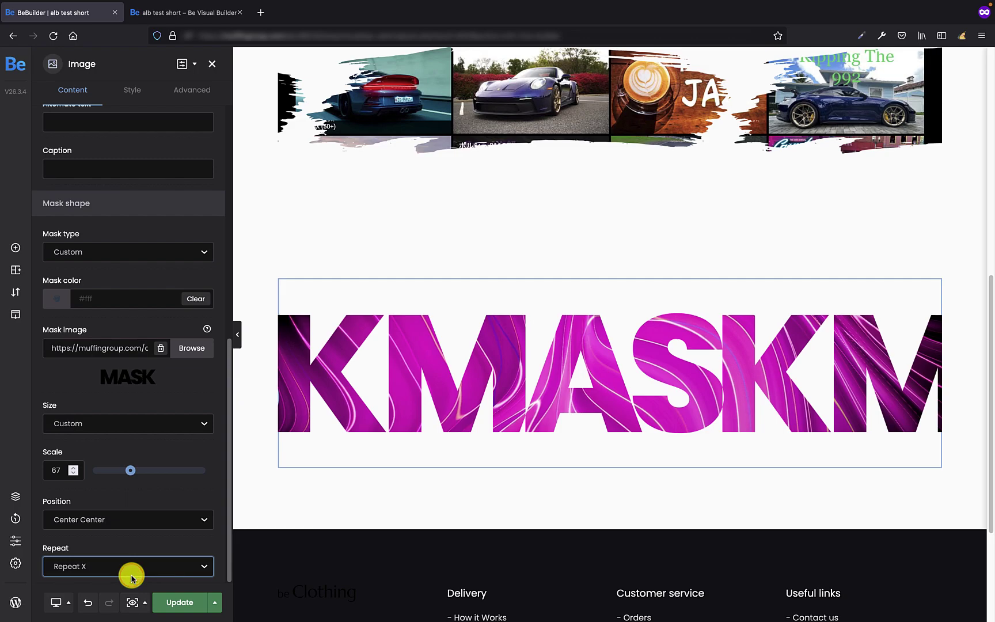
left_click(109, 568)
left_click(90, 576)
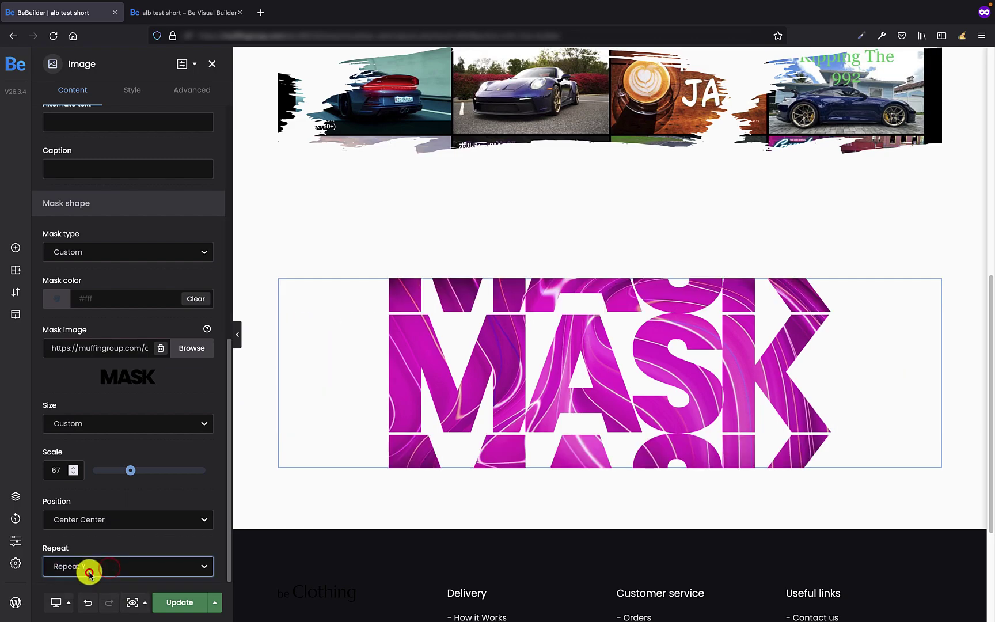
left_click(89, 573)
left_click(92, 577)
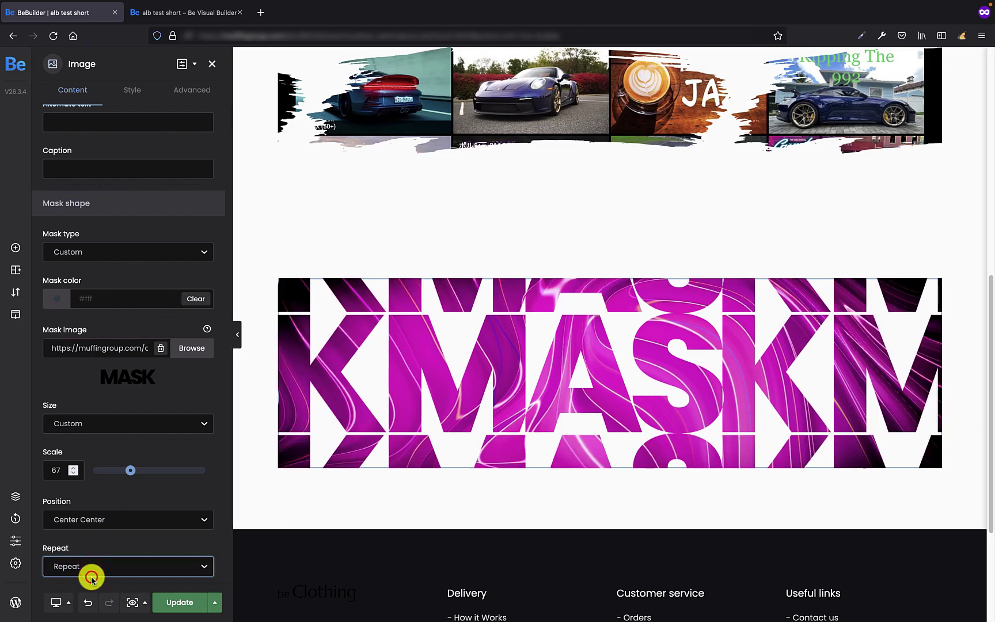